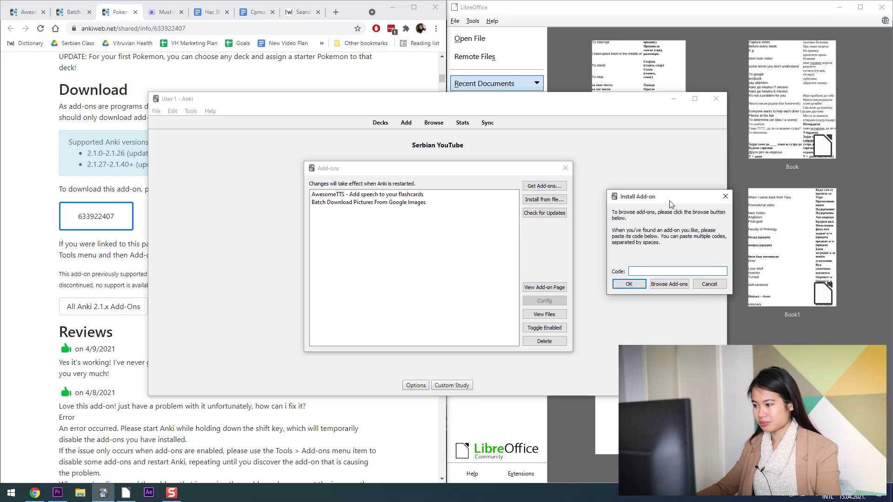
Center the Install Add-on window over the add-ons list and bring up the Pokemanki AnkiWeb page
{"action": "left_click_drag", "start_coordinate": [671, 205], "coordinate": [405, 227]}
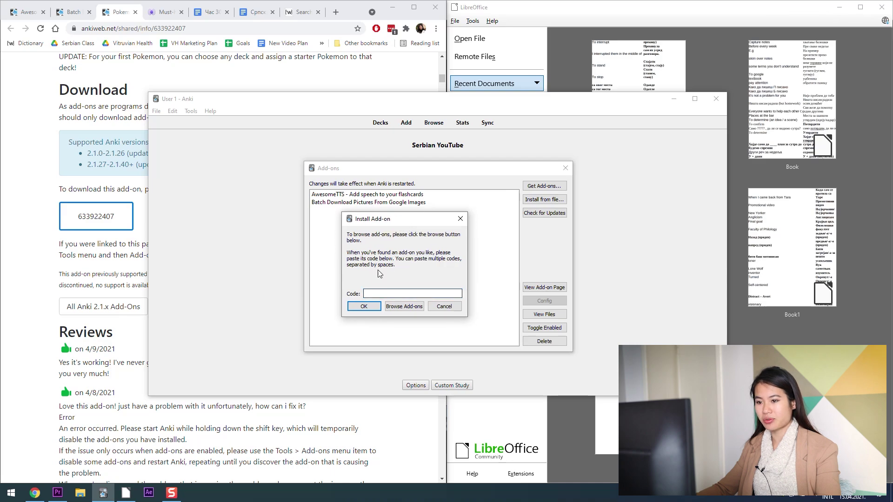
{"action": "left_click", "coordinate": [102, 140]}
Scroll the Pokemanki AnkiWeb page to its Download section showing code 633922407
{"action": "scroll", "coordinate": [68, 68], "scroll_direction": "up", "scroll_amount": 10}
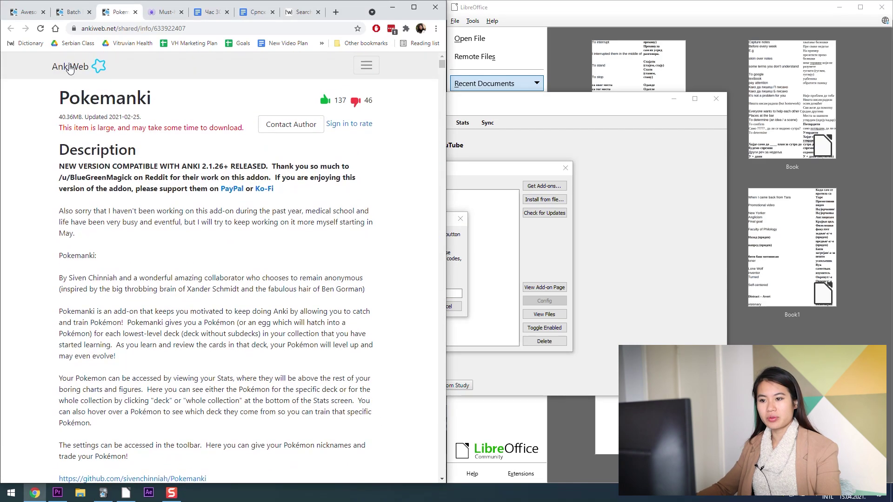
{"action": "scroll", "coordinate": [75, 140], "scroll_direction": "down", "scroll_amount": 20}
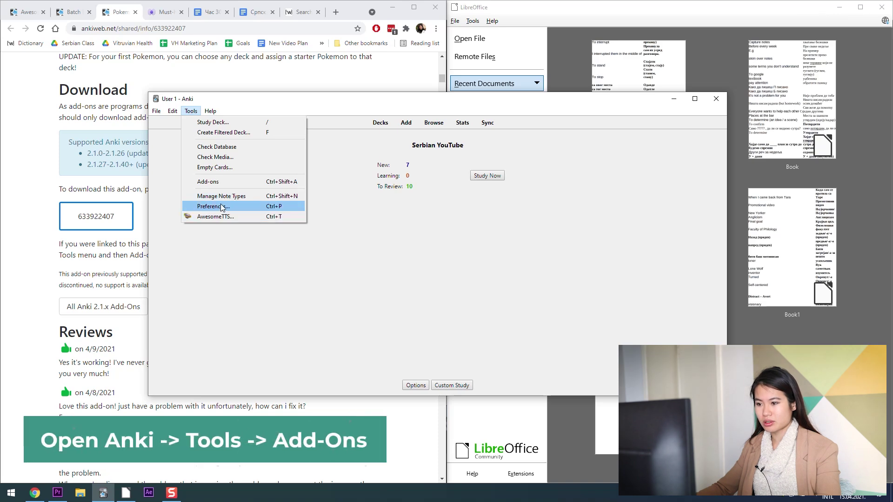
Open Anki's Install Add-on dialog beside the Pokemanki page's Download section
{"action": "left_click", "coordinate": [217, 185]}
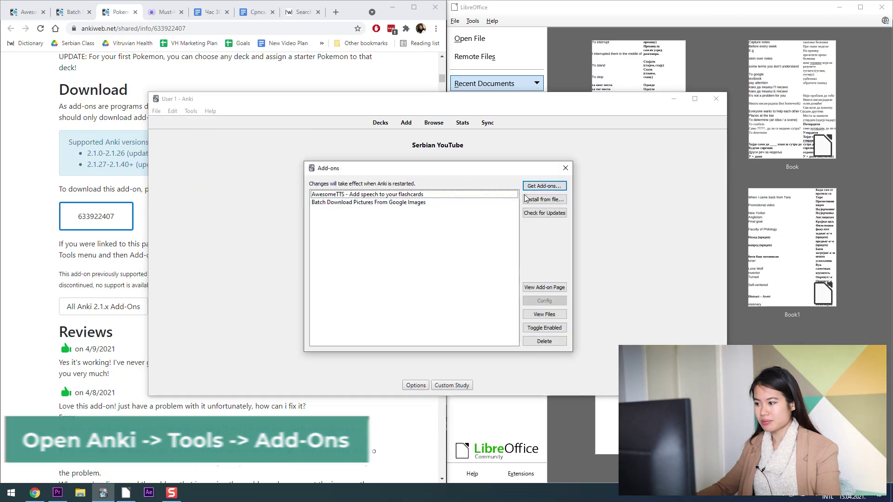
{"action": "left_click", "coordinate": [555, 186]}
{"action": "left_click_drag", "start_coordinate": [665, 204], "coordinate": [400, 226]}
{"action": "left_click", "coordinate": [38, 153]}
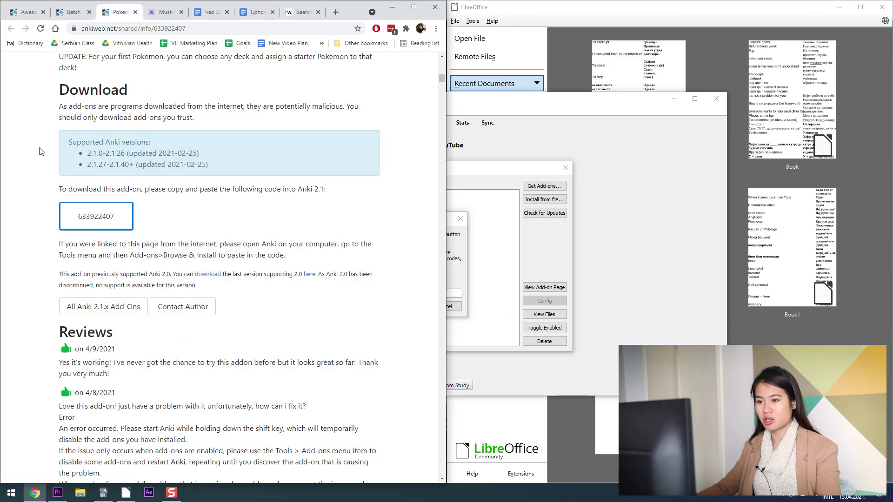
{"action": "scroll", "coordinate": [40, 151], "scroll_direction": "up", "scroll_amount": 15}
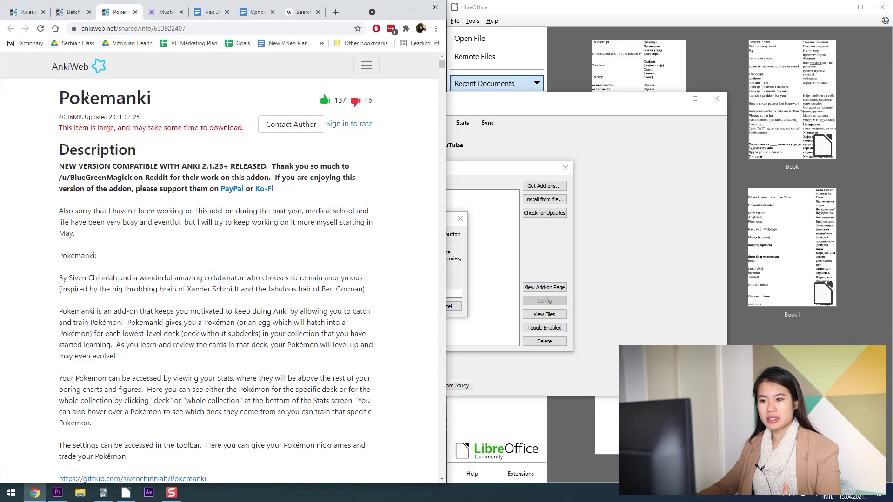
{"action": "scroll", "coordinate": [87, 95], "scroll_direction": "down", "scroll_amount": 18}
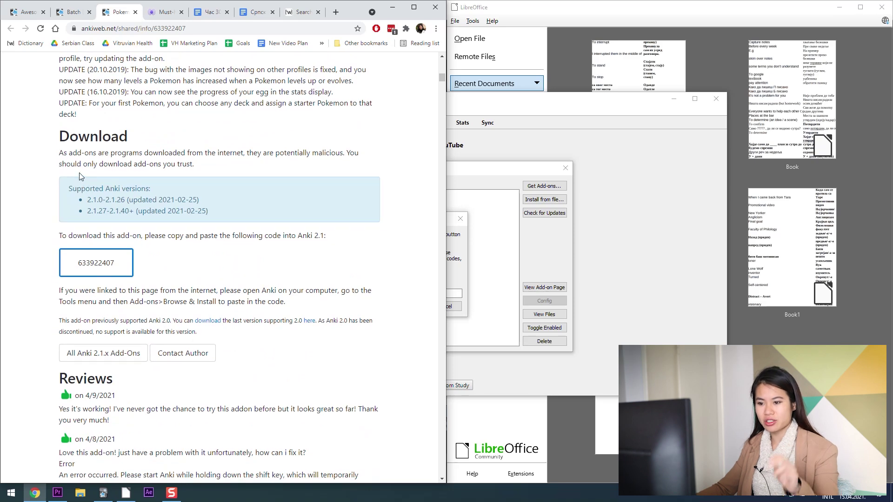
Install Pokemanki with code 633922407, dismiss the notice and close the Add-ons list
{"action": "right_click", "coordinate": [112, 264]}
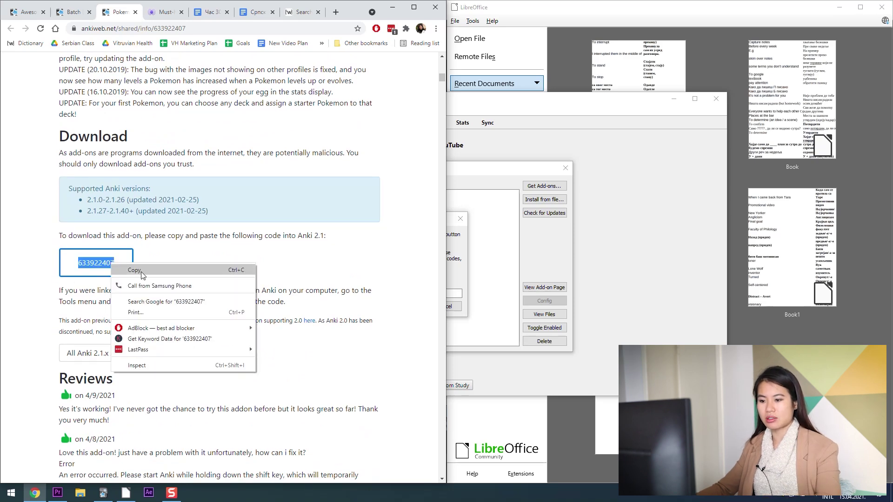
{"action": "left_click", "coordinate": [153, 266]}
{"action": "left_click", "coordinate": [522, 243]}
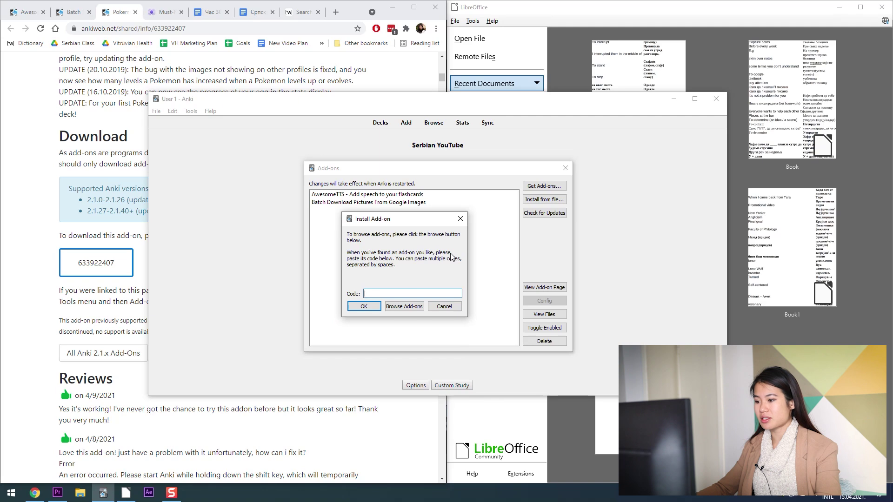
{"action": "left_click", "coordinate": [364, 307]}
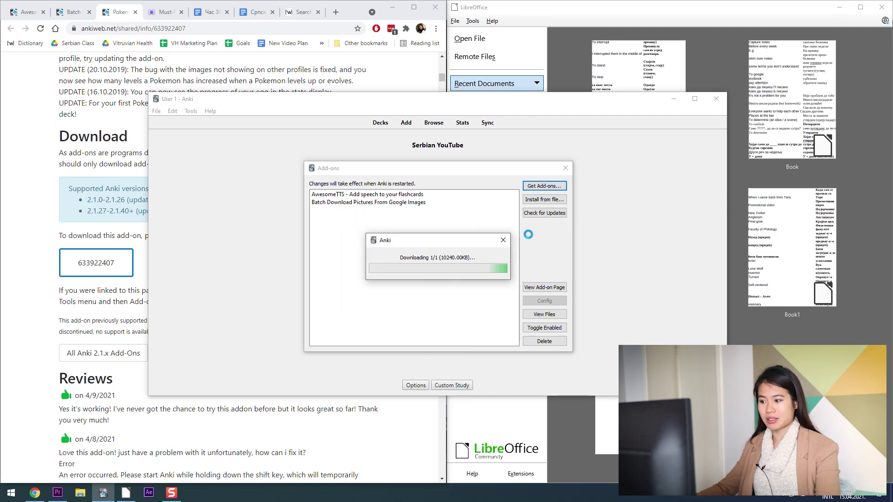
{"action": "left_click", "coordinate": [499, 277]}
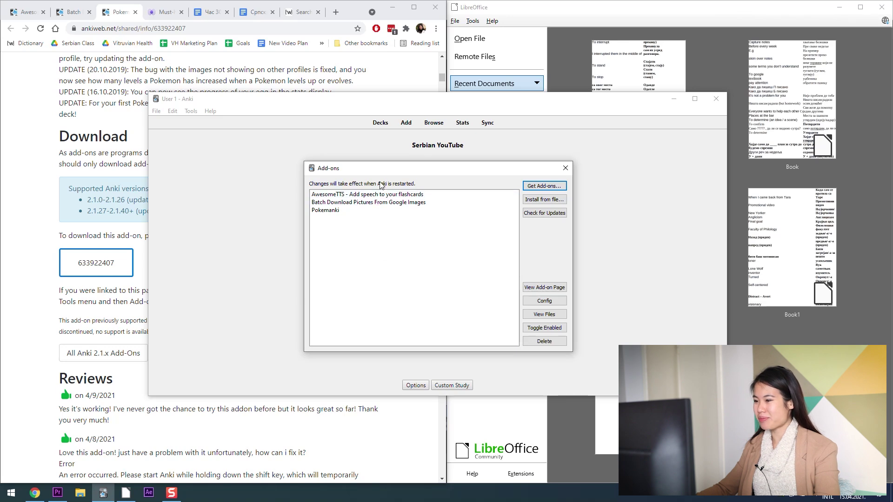
{"action": "left_click", "coordinate": [566, 167]}
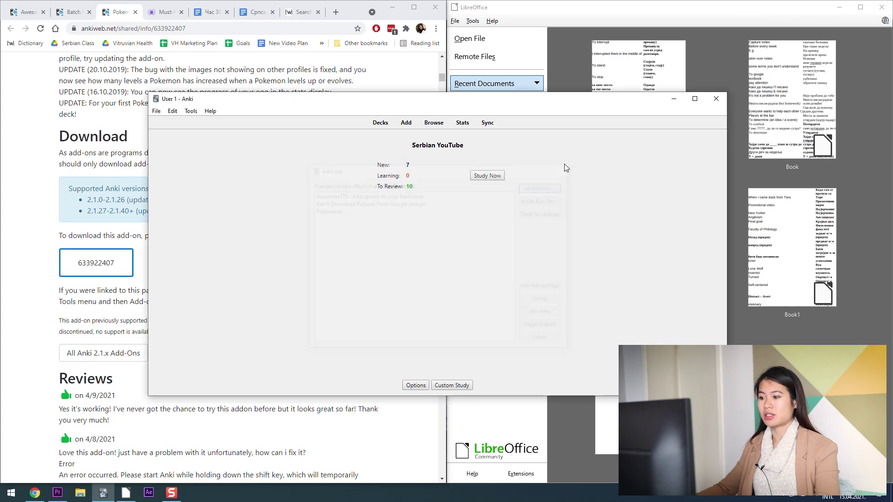
Look over the Batch Download Pictures From Google Images and AwesomeTTS pages, then return to Anki
{"action": "left_click", "coordinate": [81, 13]}
{"action": "left_click_drag", "start_coordinate": [60, 93], "coordinate": [172, 142]}
{"action": "left_click", "coordinate": [169, 142]}
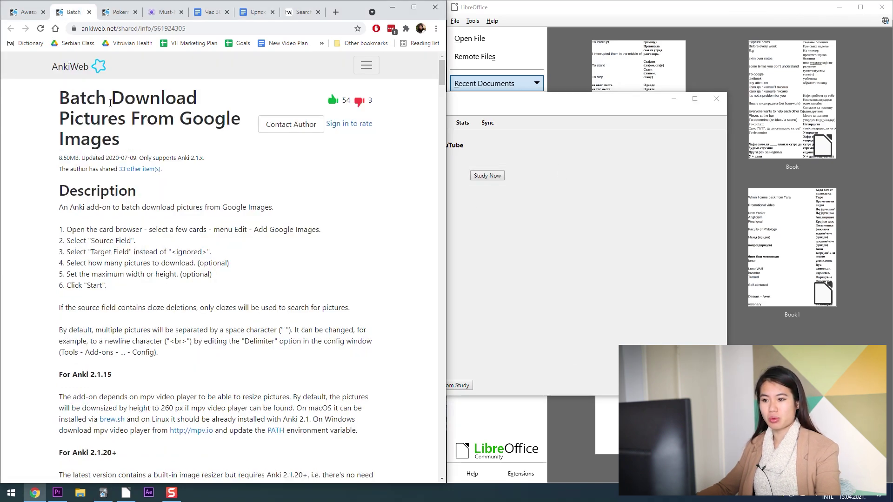
{"action": "left_click", "coordinate": [29, 14]}
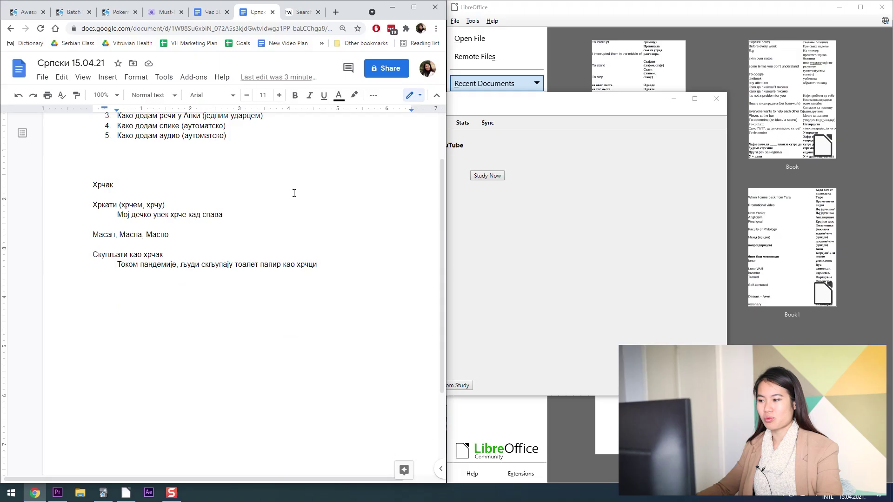
{"action": "left_click", "coordinate": [126, 275]}
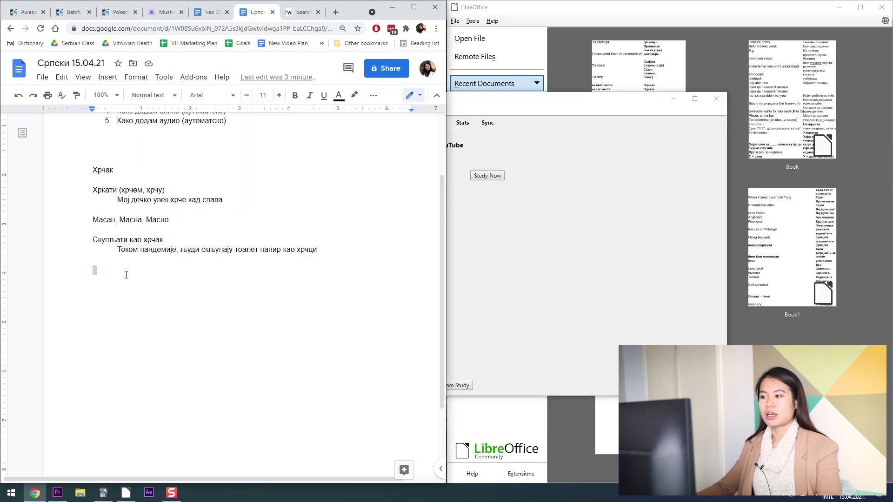
{"action": "key", "text": "alt+Tab"}
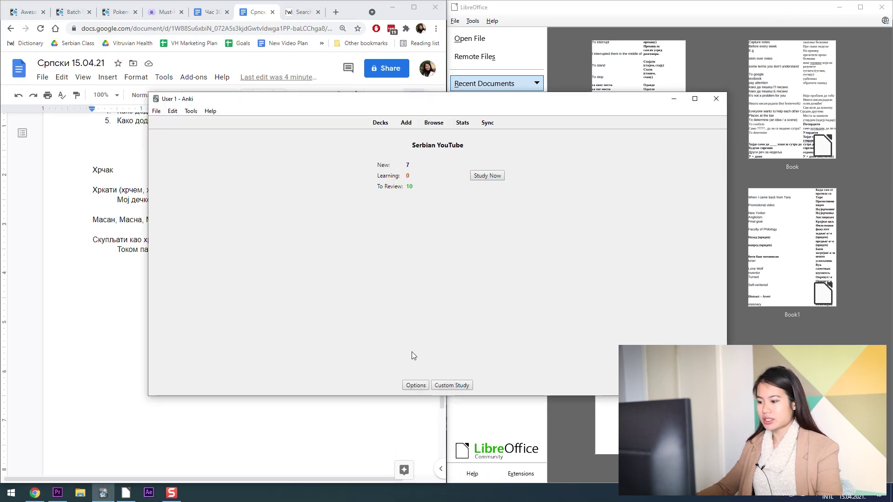
Show Anki's full deck list, then switch to the LibreOffice Start Center
{"action": "left_click", "coordinate": [379, 124]}
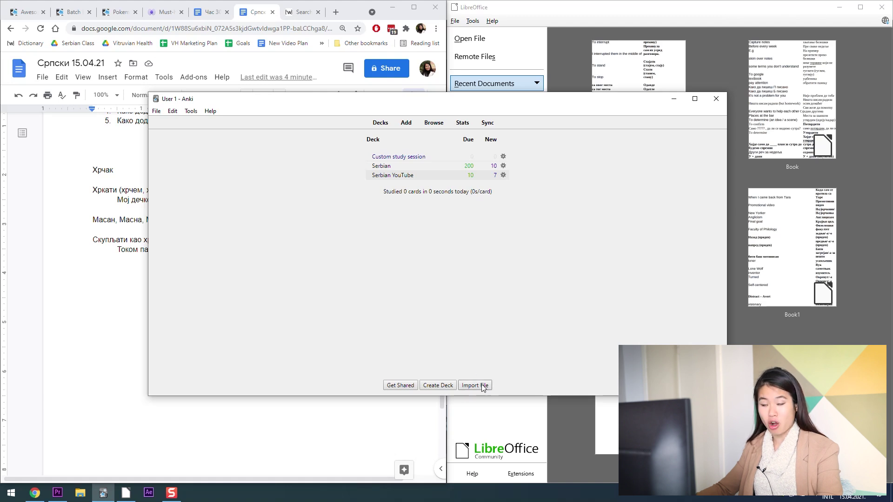
{"action": "key", "text": "alt+Tab"}
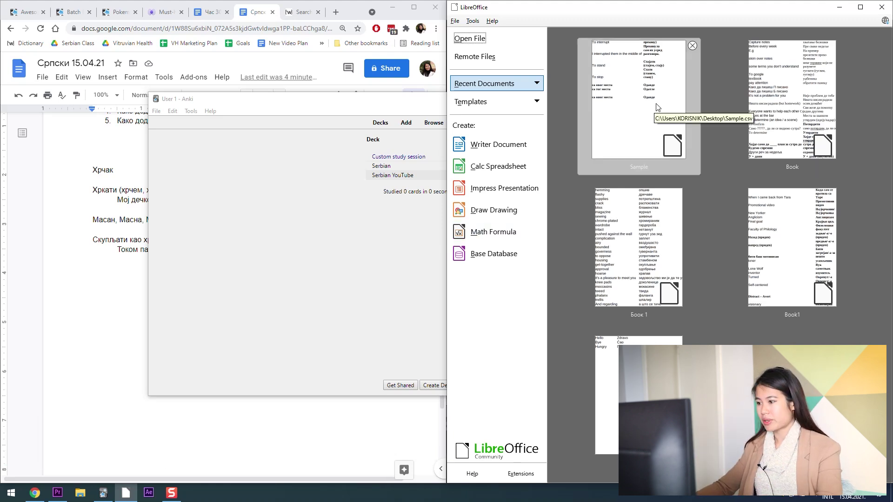
Start a blank Calc spreadsheet, skim the Час 30.03. notes, then switch to Српски 15.04.21
{"action": "left_click", "coordinate": [525, 166]}
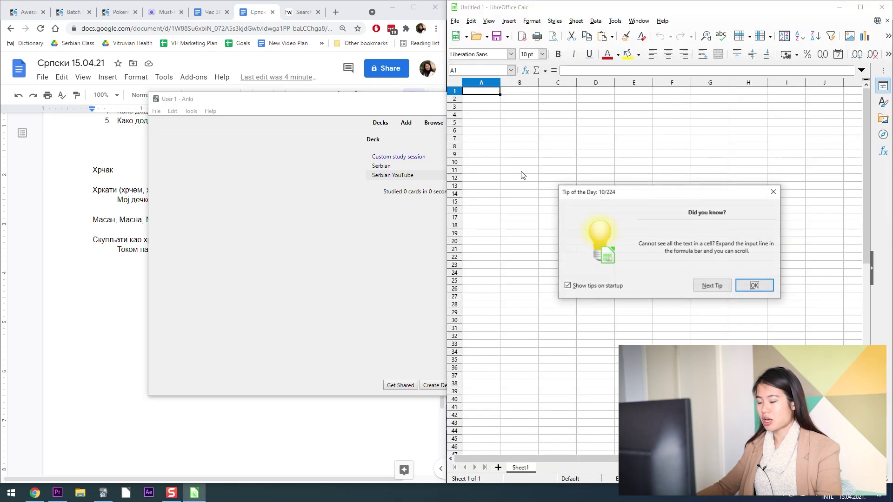
{"action": "left_click", "coordinate": [753, 285]}
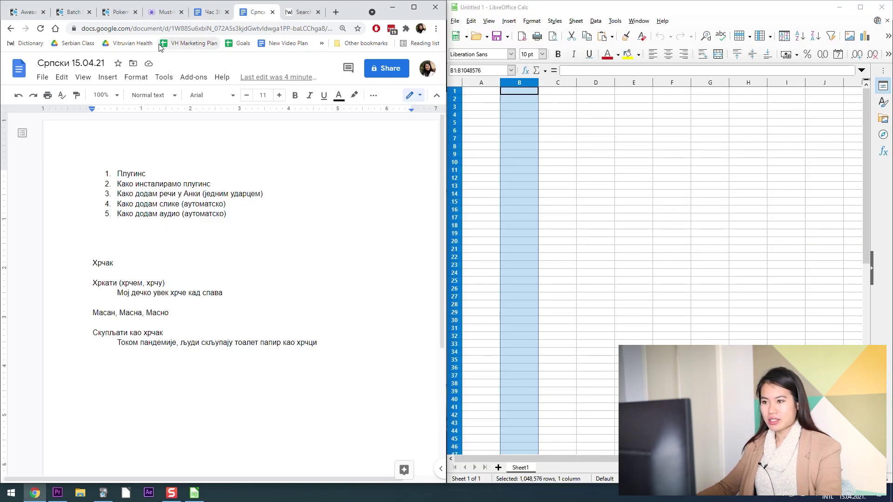
{"action": "left_click", "coordinate": [207, 14]}
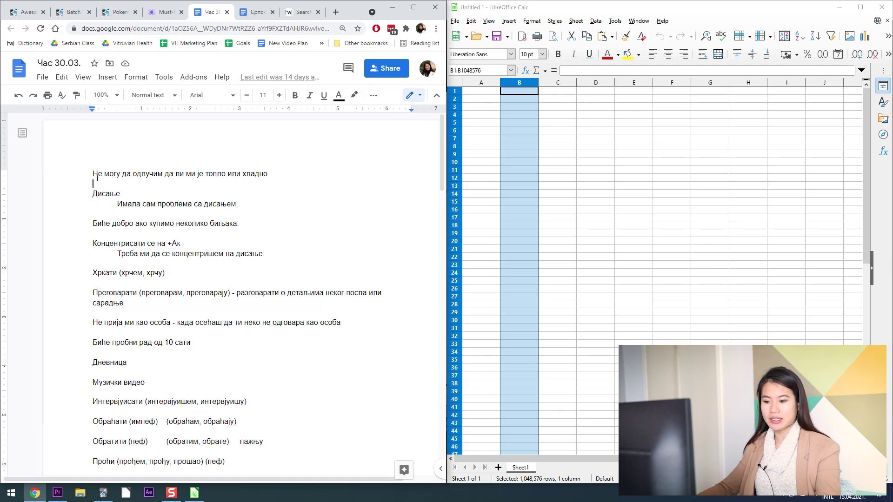
{"action": "scroll", "coordinate": [97, 179], "scroll_direction": "down", "scroll_amount": 5}
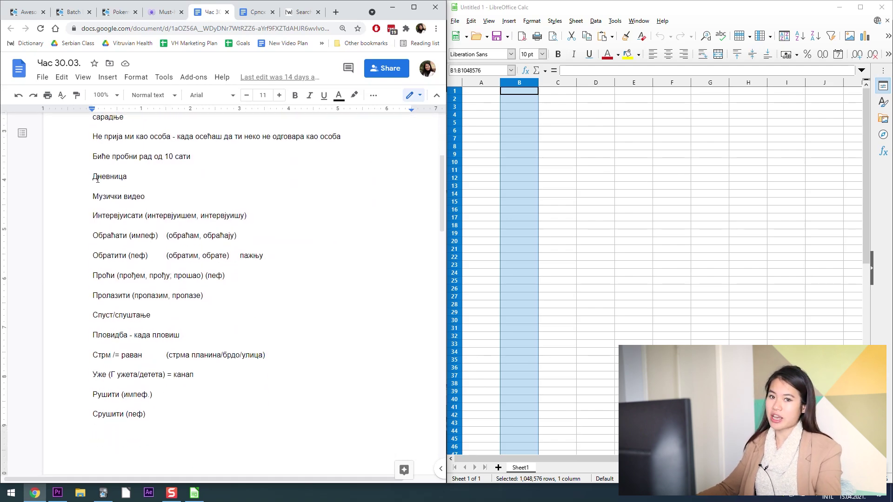
{"action": "scroll", "coordinate": [97, 178], "scroll_direction": "up", "scroll_amount": 5}
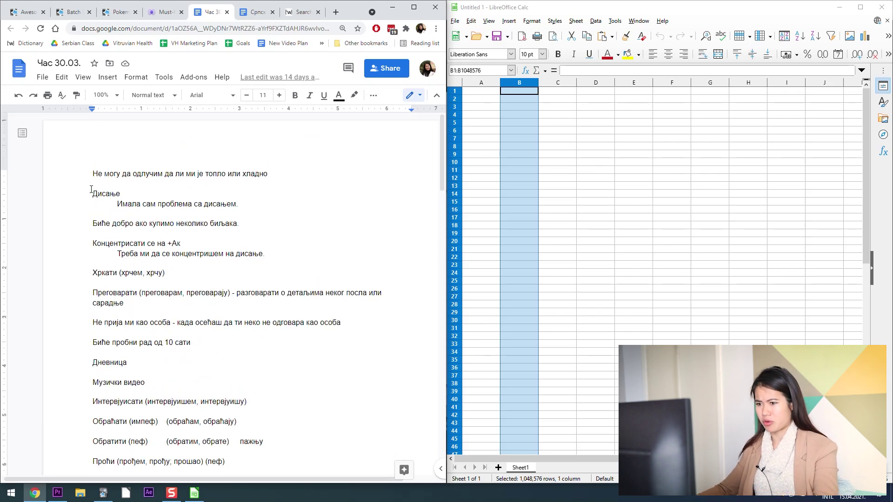
{"action": "scroll", "coordinate": [93, 194], "scroll_direction": "down", "scroll_amount": 10}
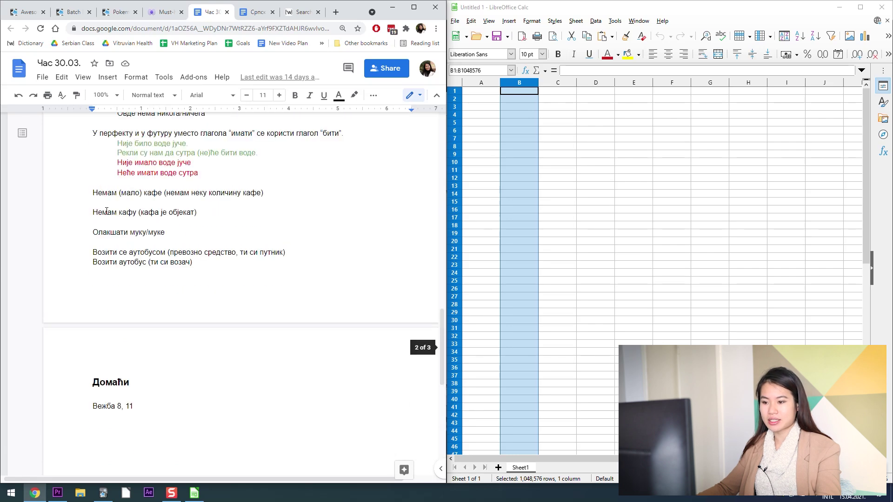
{"action": "scroll", "coordinate": [108, 211], "scroll_direction": "up", "scroll_amount": 8}
{"action": "scroll", "coordinate": [108, 211], "scroll_direction": "up", "scroll_amount": 3}
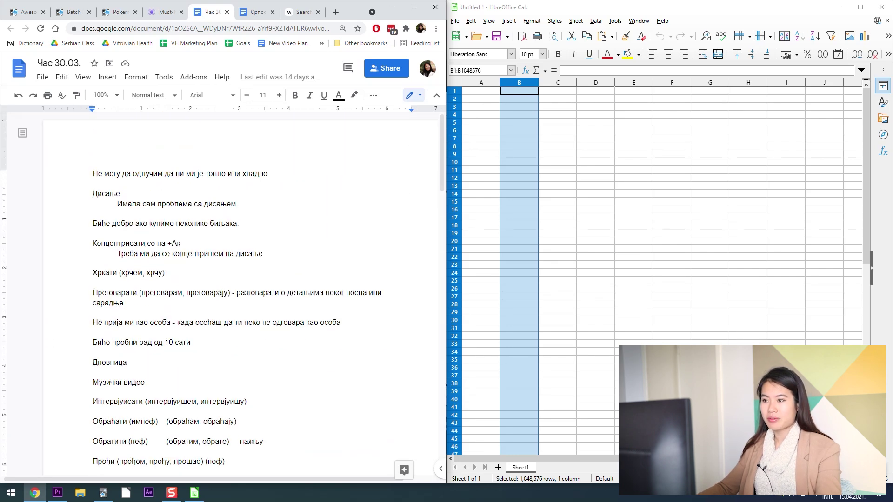
{"action": "left_click", "coordinate": [258, 13]}
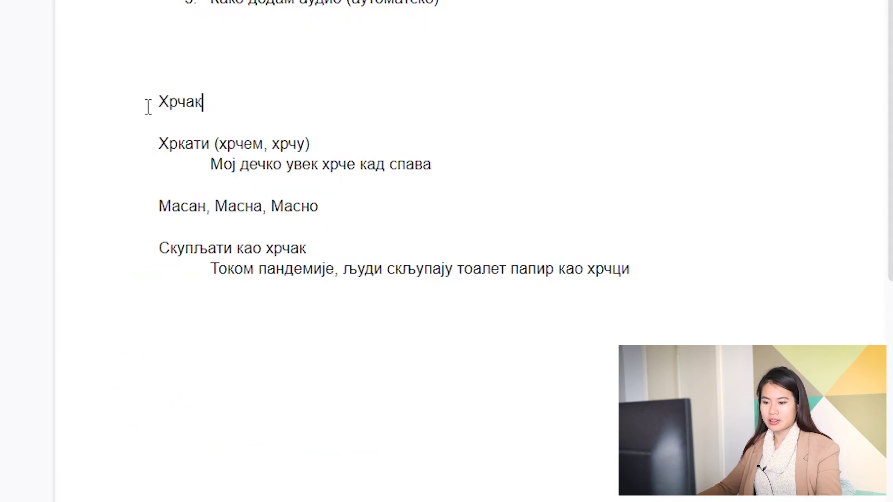
Review the Хрчак, Хркати, Масан and Скупљати као хрчак note lines, then select Calc column B
{"action": "double_click", "coordinate": [182, 103]}
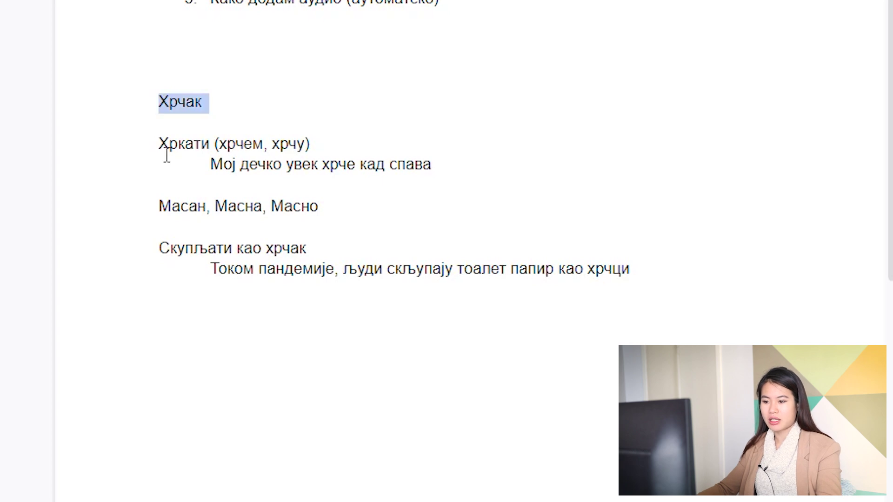
{"action": "left_click_drag", "start_coordinate": [142, 147], "coordinate": [562, 150]}
{"action": "left_click", "coordinate": [230, 206]}
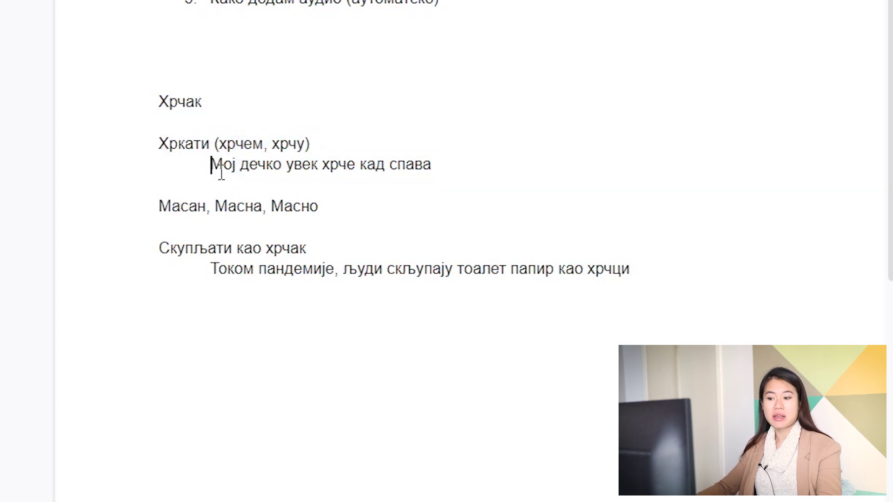
{"action": "left_click_drag", "start_coordinate": [221, 174], "coordinate": [494, 166]}
{"action": "left_click", "coordinate": [494, 166]}
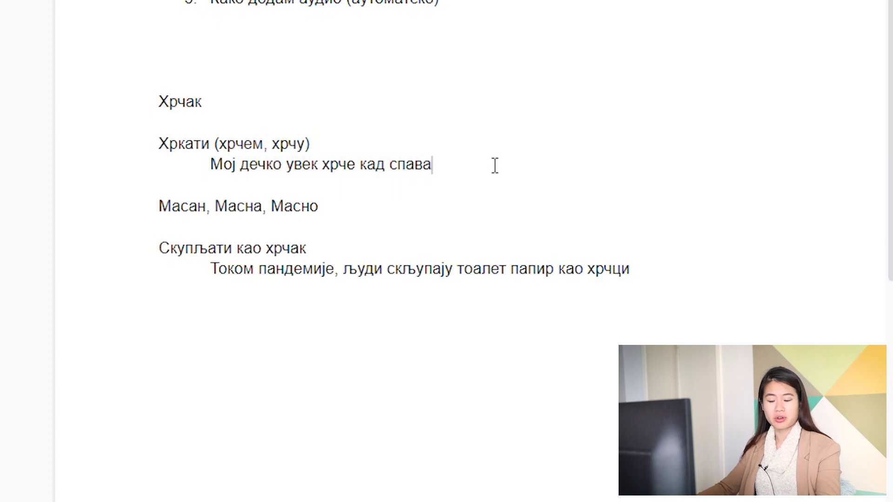
{"action": "triple_click", "coordinate": [207, 208]}
{"action": "left_click_drag", "start_coordinate": [156, 252], "coordinate": [331, 253]}
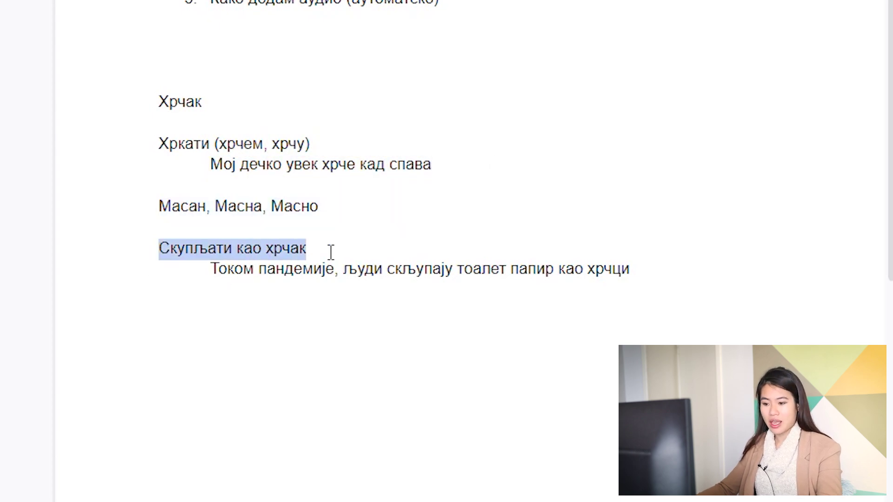
{"action": "left_click_drag", "start_coordinate": [617, 254], "coordinate": [658, 251]}
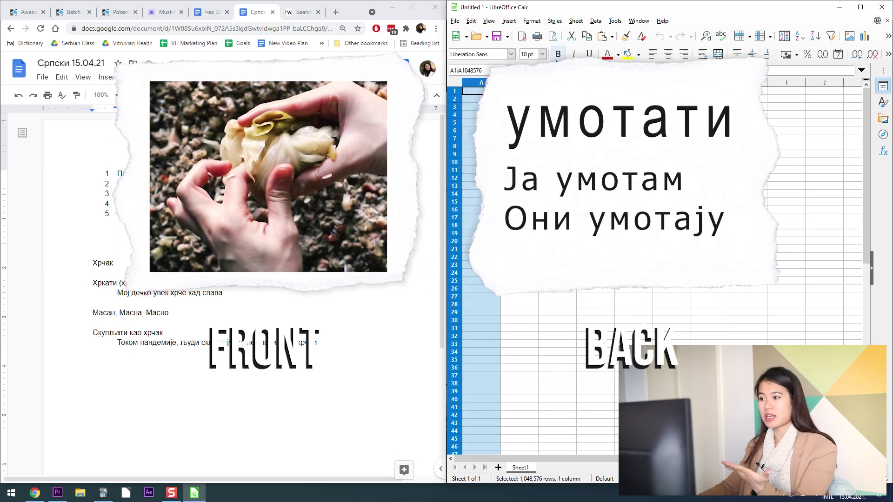
{"action": "left_click", "coordinate": [520, 82]}
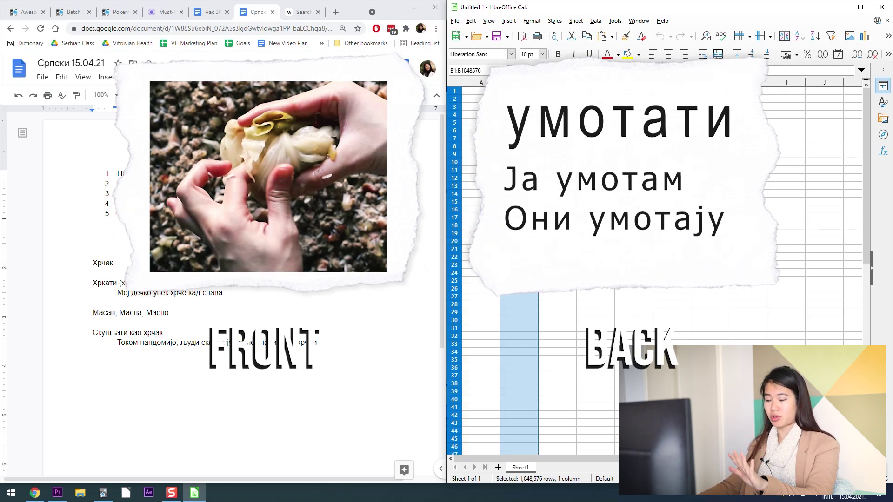
Place the word Хрчак from the notes into cell B1
{"action": "left_click", "coordinate": [521, 99]}
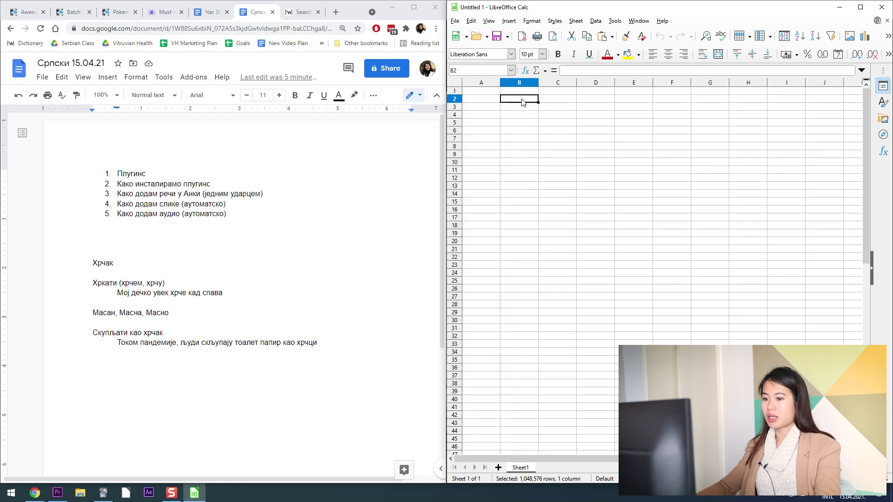
{"action": "left_click", "coordinate": [86, 263]}
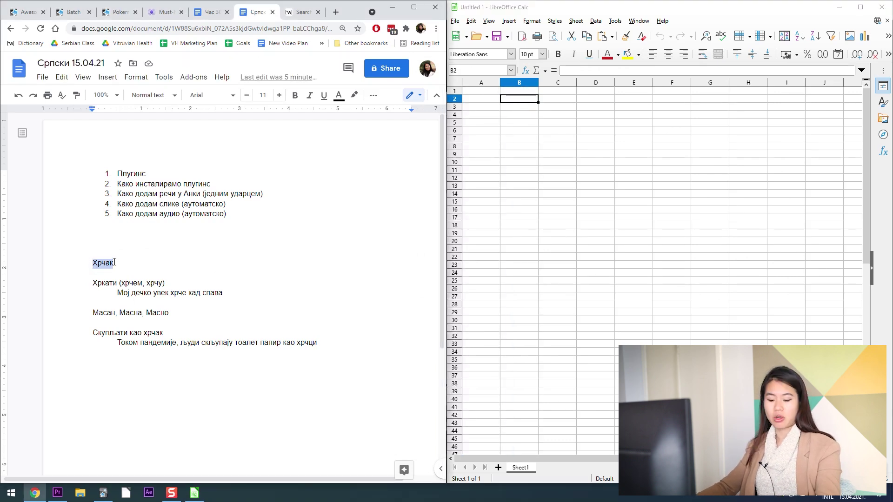
{"action": "left_click", "coordinate": [526, 92]}
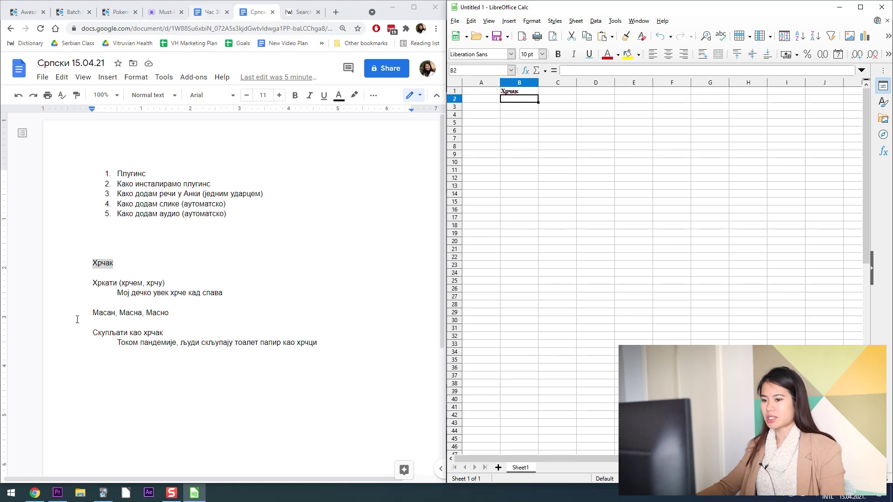
{"action": "left_click_drag", "start_coordinate": [93, 283], "coordinate": [199, 282]}
{"action": "key", "text": "ctrl+c"}
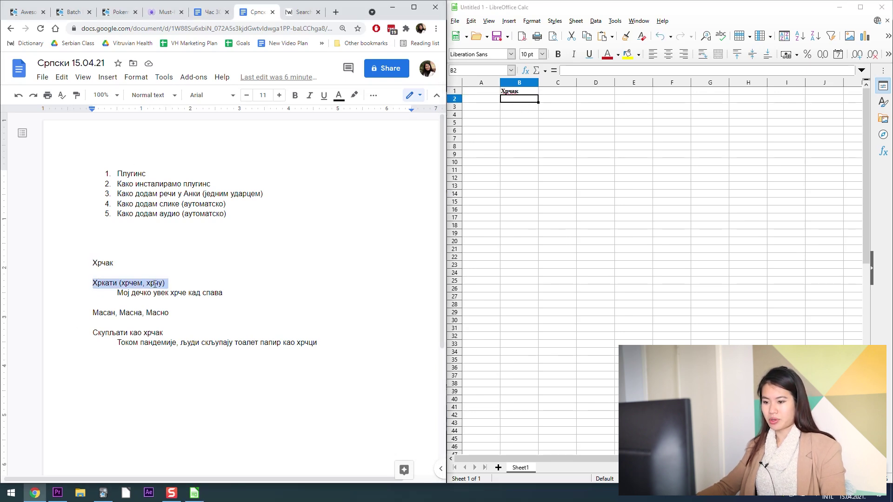
{"action": "left_click", "coordinate": [139, 282]}
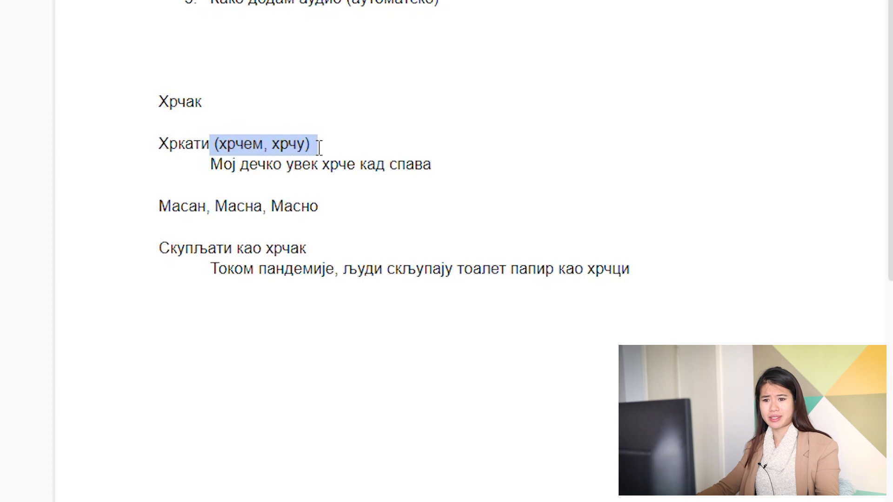
{"action": "left_click", "coordinate": [318, 145]}
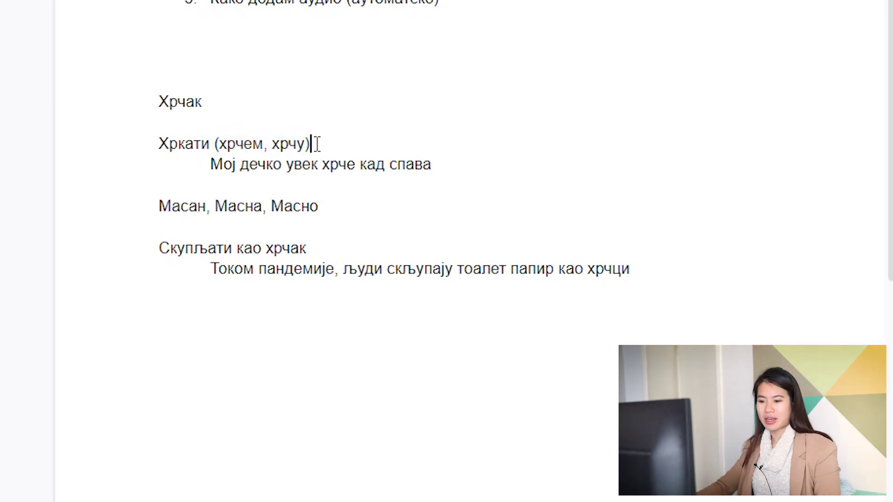
{"action": "left_click_drag", "start_coordinate": [318, 146], "coordinate": [215, 132]}
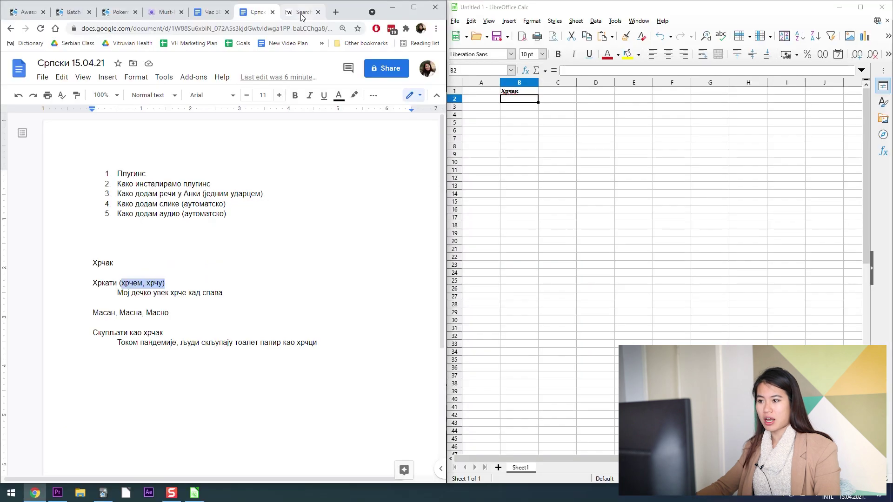
{"action": "key", "text": "ctrl+Tab"}
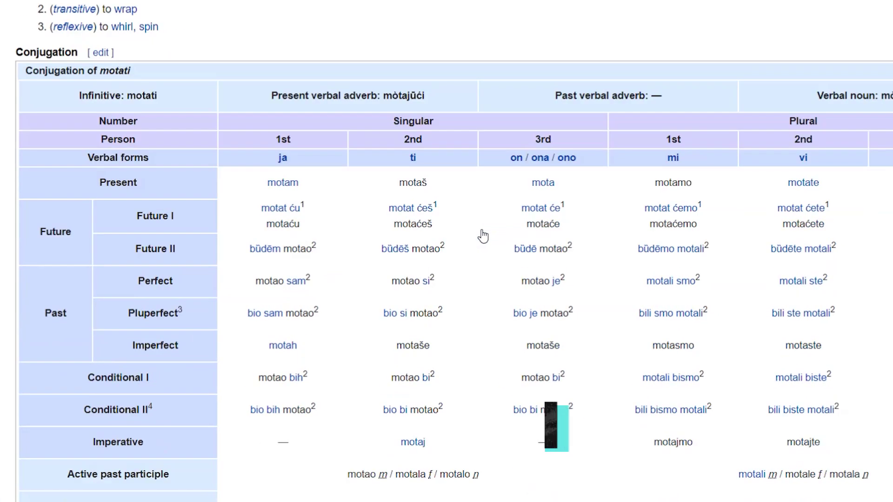
{"action": "scroll", "coordinate": [481, 229], "scroll_direction": "down", "scroll_amount": 1}
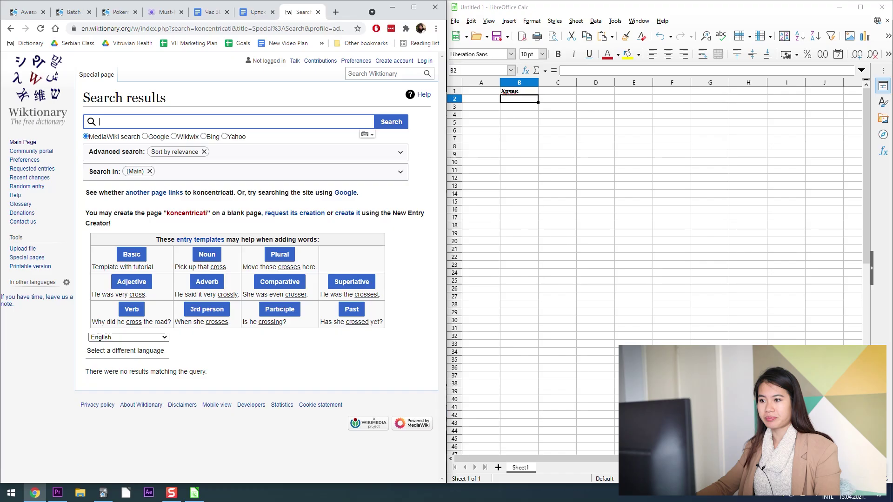
{"action": "left_click", "coordinate": [256, 11]}
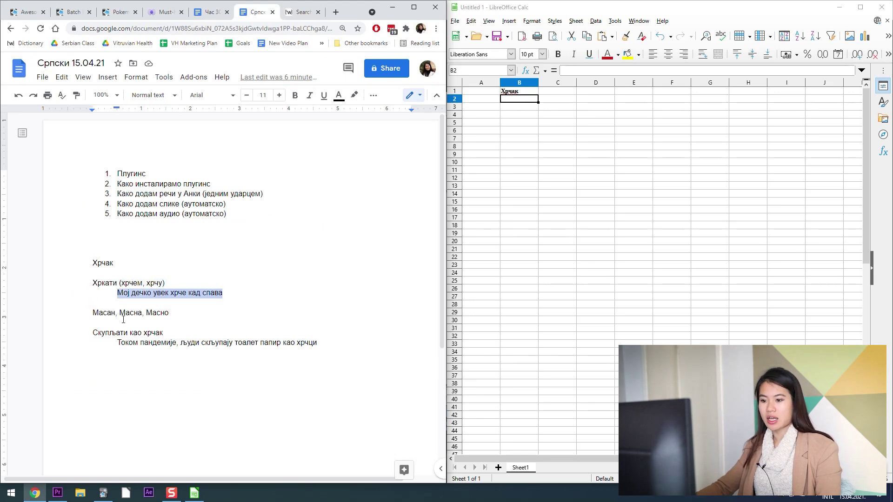
Paste Хркати (хрчем, хрчу) into B2 and Мој дечко увек хрче кад спава into B3
{"action": "left_click_drag", "start_coordinate": [92, 313], "coordinate": [167, 313]}
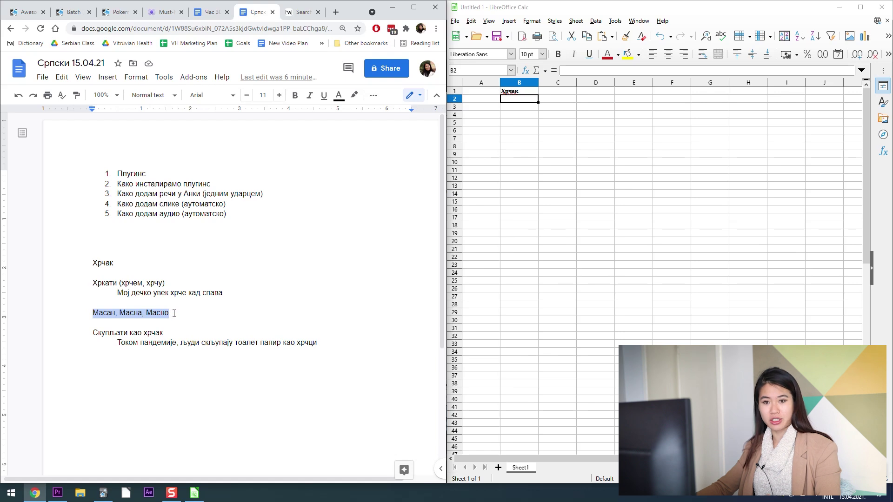
{"action": "left_click", "coordinate": [176, 313]}
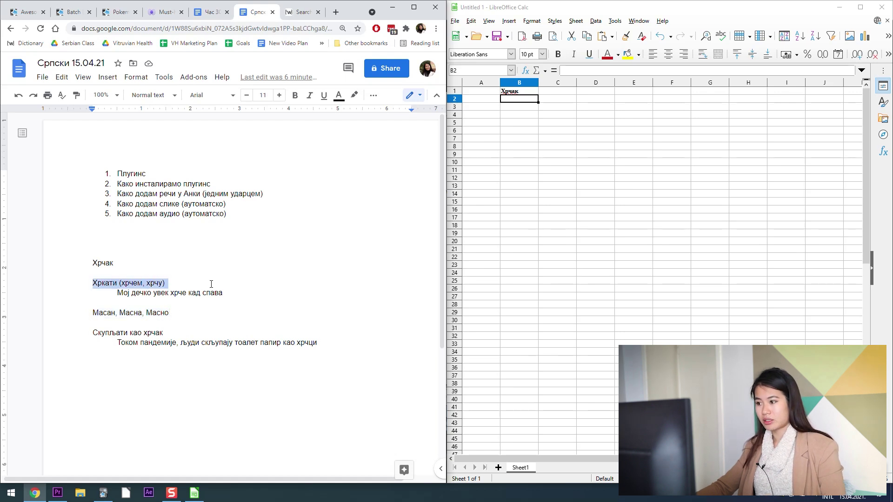
{"action": "left_click", "coordinate": [521, 101]}
{"action": "key", "text": "ctrl+v"}
{"action": "key", "text": "Return"}
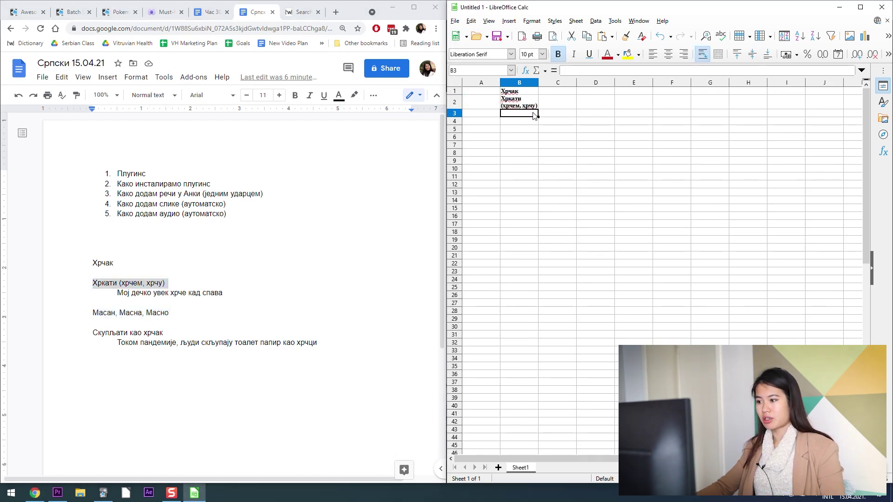
{"action": "left_click", "coordinate": [118, 294]}
{"action": "left_click_drag", "start_coordinate": [118, 293], "coordinate": [246, 295]}
{"action": "key", "text": "ctrl+c"}
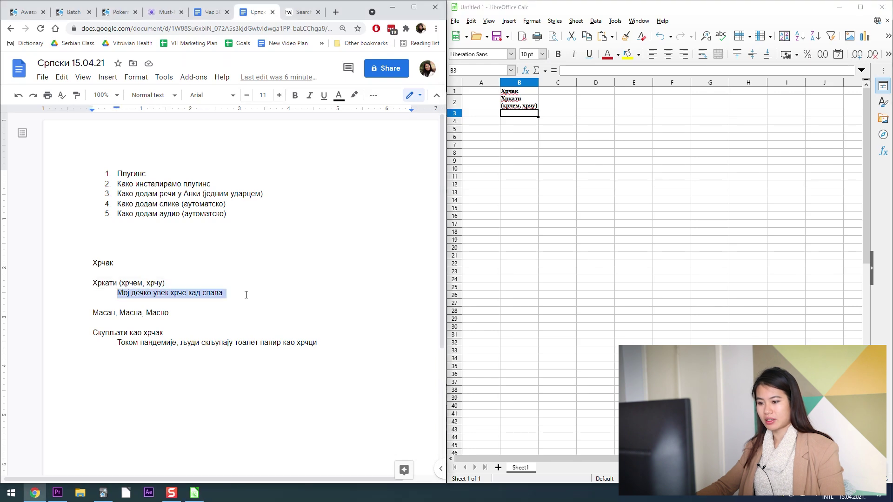
{"action": "left_click", "coordinate": [508, 114]}
{"action": "key", "text": "ctrl+v"}
{"action": "key", "text": "Up"}
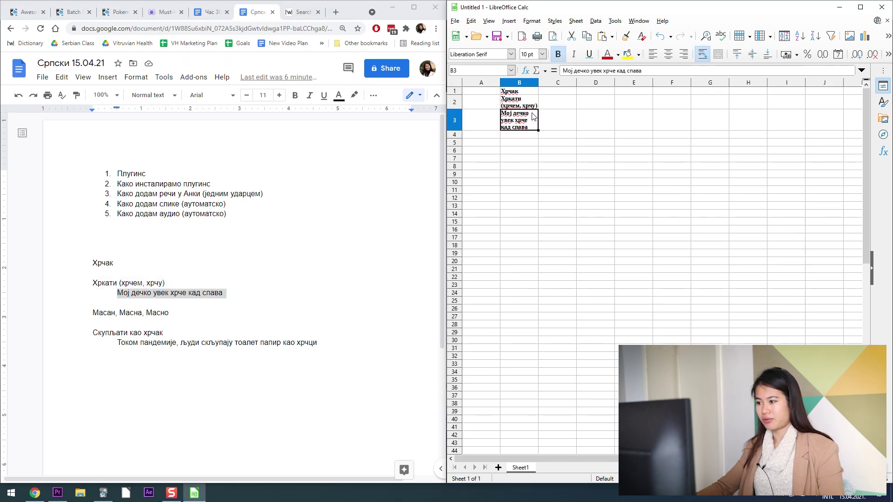
Paste Масан, Масна, Масно into B4 and Скупљати као хрчак into B5
{"action": "left_click", "coordinate": [93, 313]}
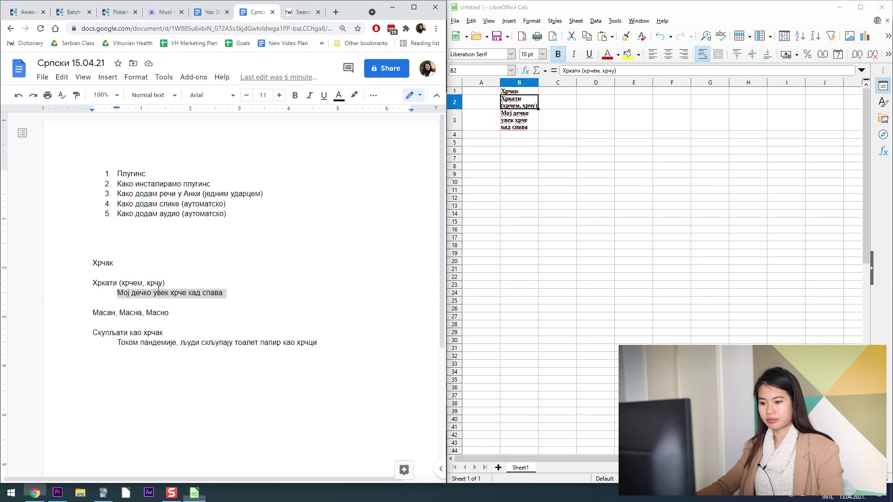
{"action": "left_click_drag", "start_coordinate": [93, 312], "coordinate": [182, 315]}
{"action": "key", "text": "ctrl+c"}
{"action": "left_click", "coordinate": [514, 135]}
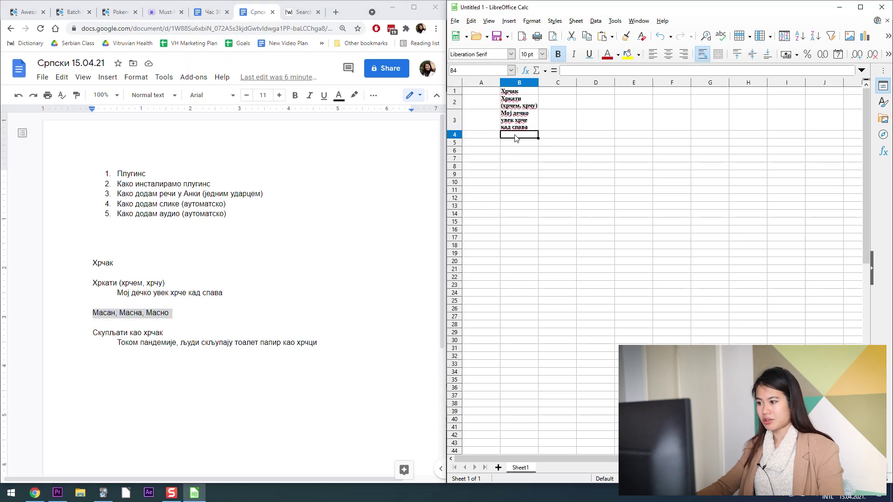
{"action": "key", "text": "ctrl+v"}
{"action": "left_click_drag", "start_coordinate": [93, 332], "coordinate": [172, 333]}
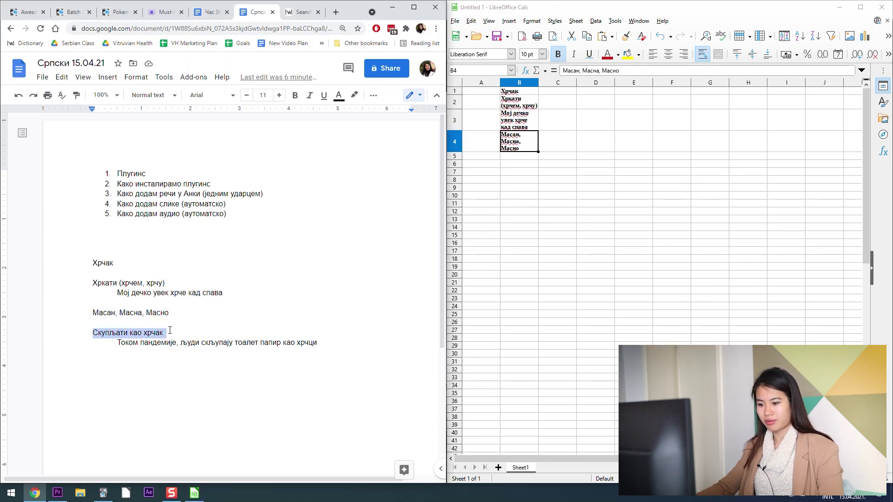
{"action": "left_click", "coordinate": [98, 323]}
{"action": "left_click_drag", "start_coordinate": [80, 332], "coordinate": [158, 334]}
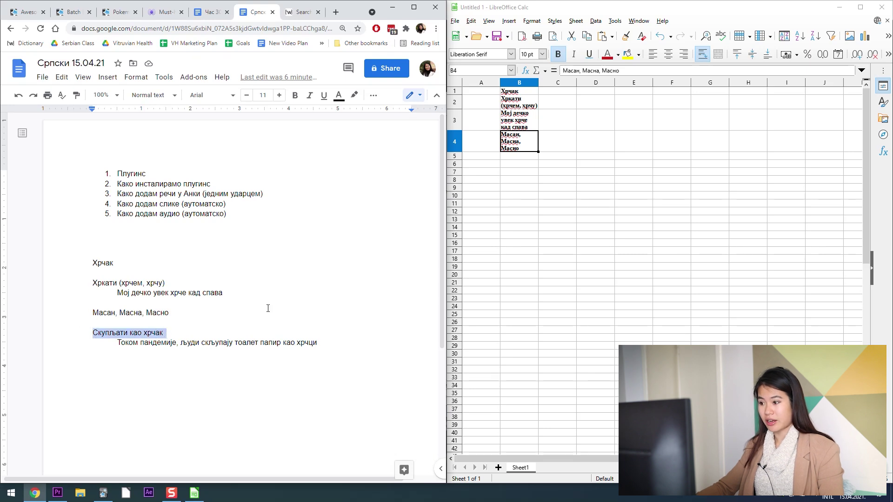
{"action": "key", "text": "ctrl+c"}
{"action": "left_click", "coordinate": [519, 158]}
{"action": "key", "text": "ctrl+v"}
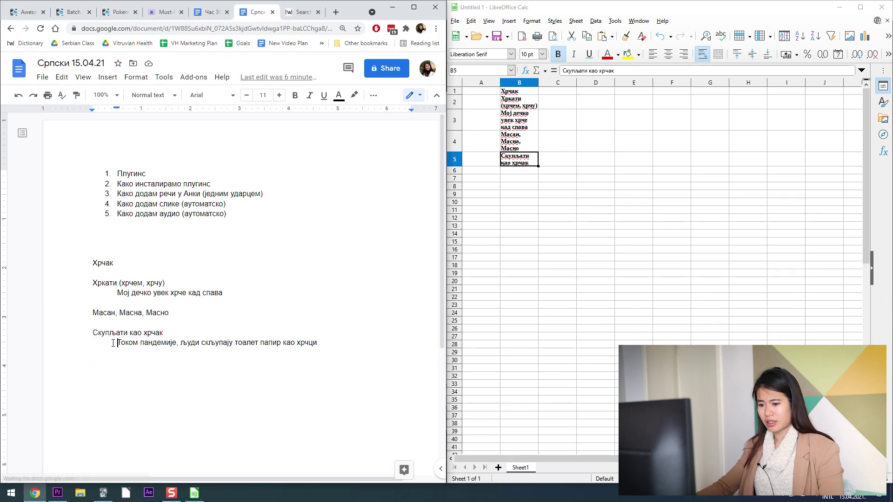
Paste the pandemic example sentence into B6 and select cells B1 to B6
{"action": "left_click_drag", "start_coordinate": [117, 343], "coordinate": [336, 345]}
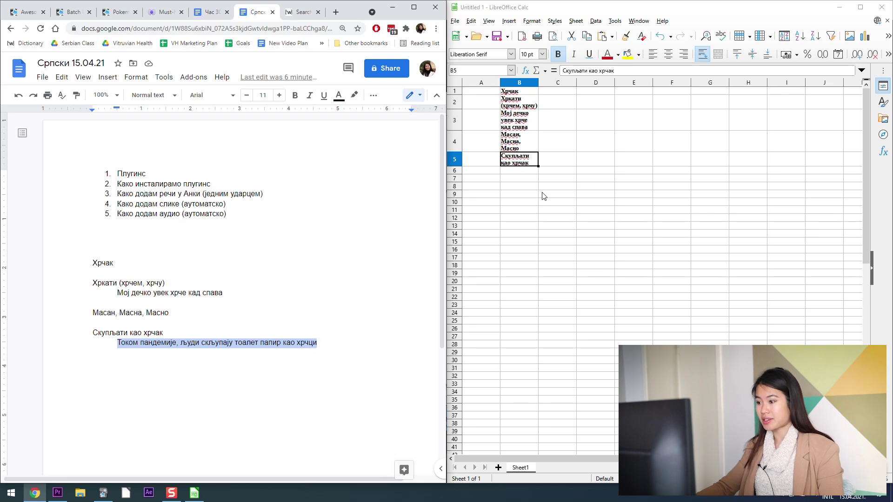
{"action": "left_click", "coordinate": [521, 174]}
{"action": "key", "text": "ctrl+v"}
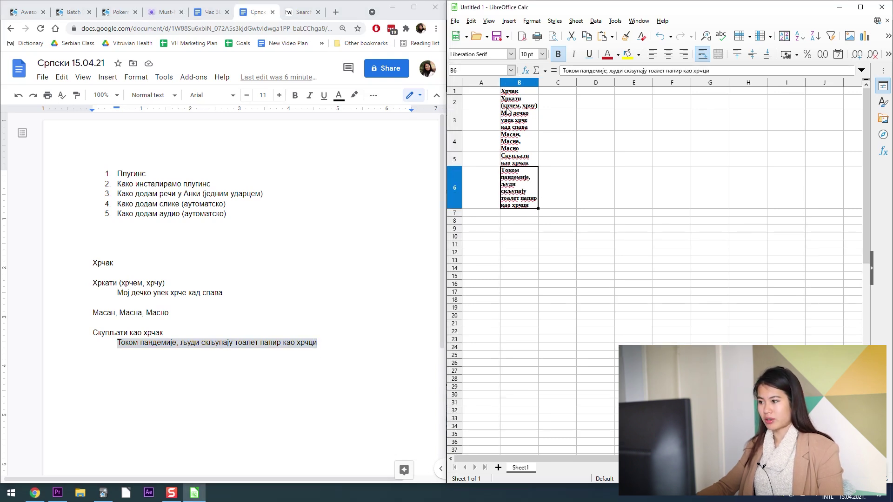
{"action": "left_click_drag", "start_coordinate": [512, 91], "coordinate": [521, 186]}
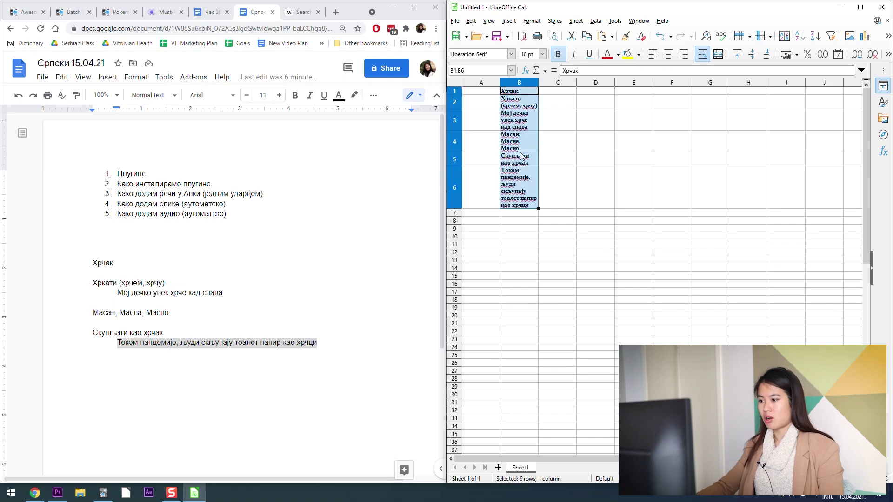
Copy cells B1:B6 and start a Google search in a new browser tab
{"action": "left_click", "coordinate": [558, 120]}
{"action": "left_click_drag", "start_coordinate": [517, 91], "coordinate": [520, 180]}
{"action": "key", "text": "ctrl+c"}
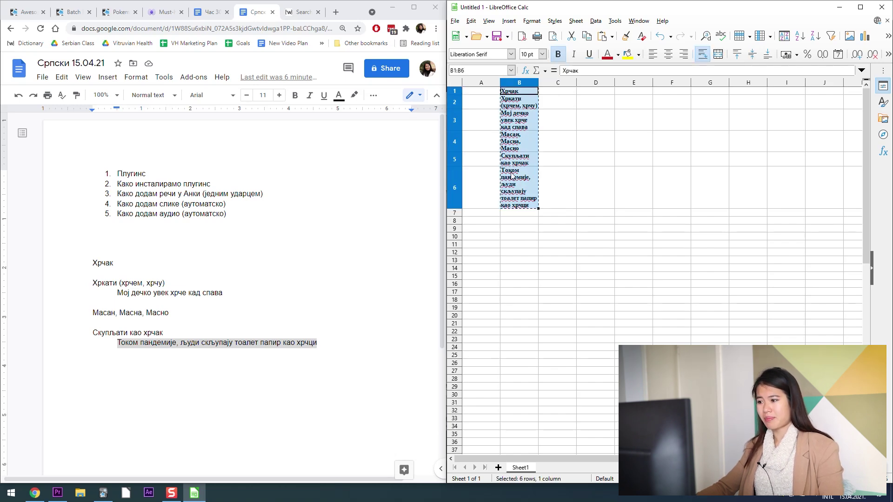
{"action": "left_click", "coordinate": [300, 12]}
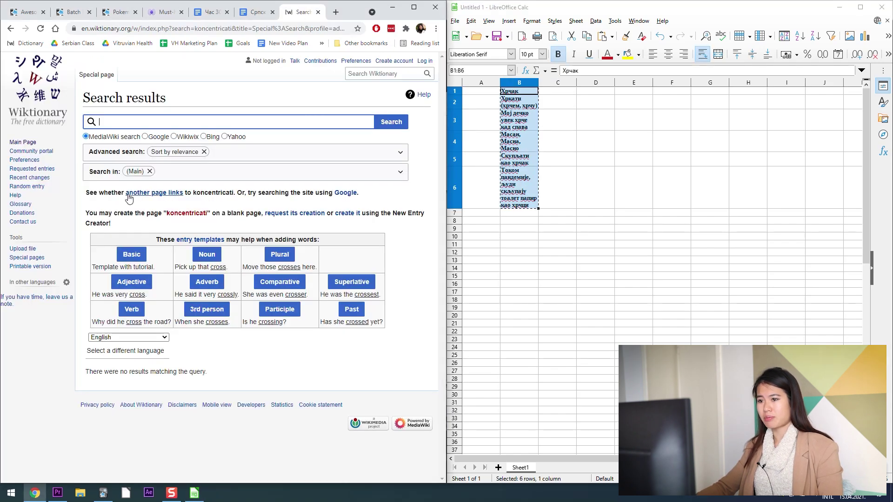
{"action": "left_click", "coordinate": [340, 15]}
{"action": "type", "text": "goo"}
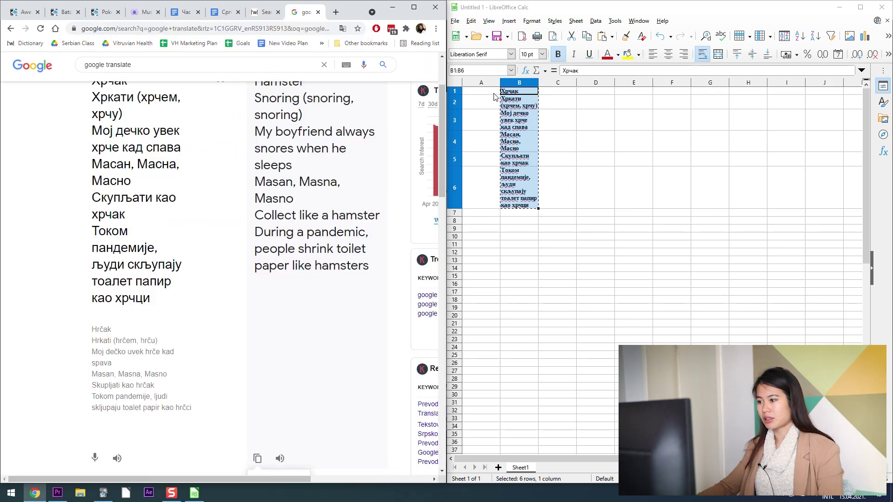
Paste the English translations into A1 through Text Import and autofit column A
{"action": "left_click", "coordinate": [484, 90]}
{"action": "key", "text": "ctrl+v"}
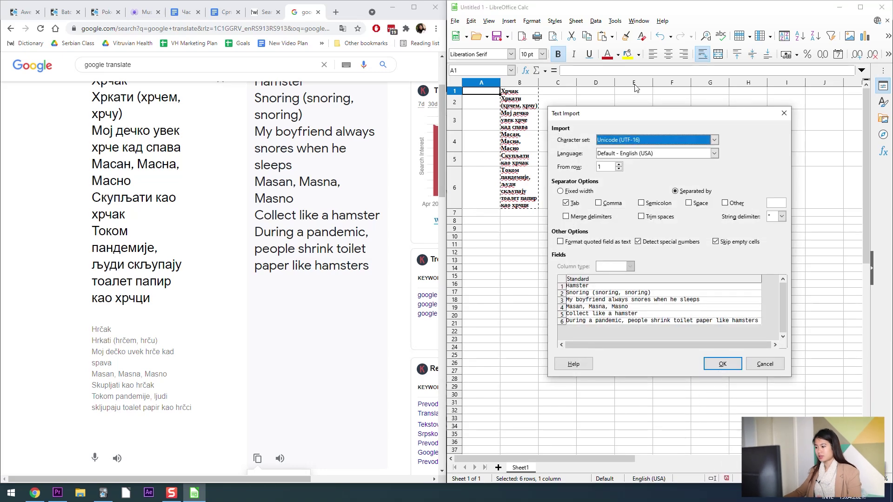
{"action": "left_click", "coordinate": [576, 293]}
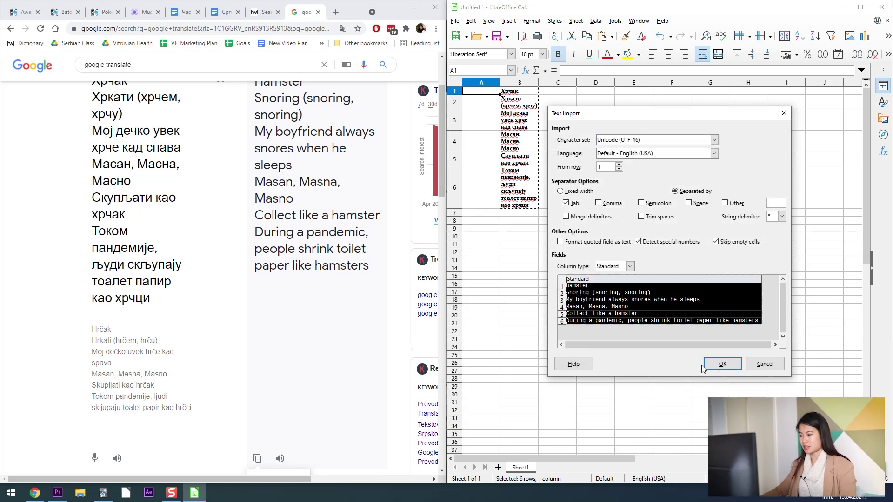
{"action": "left_click", "coordinate": [722, 364]}
{"action": "double_click", "coordinate": [500, 82]}
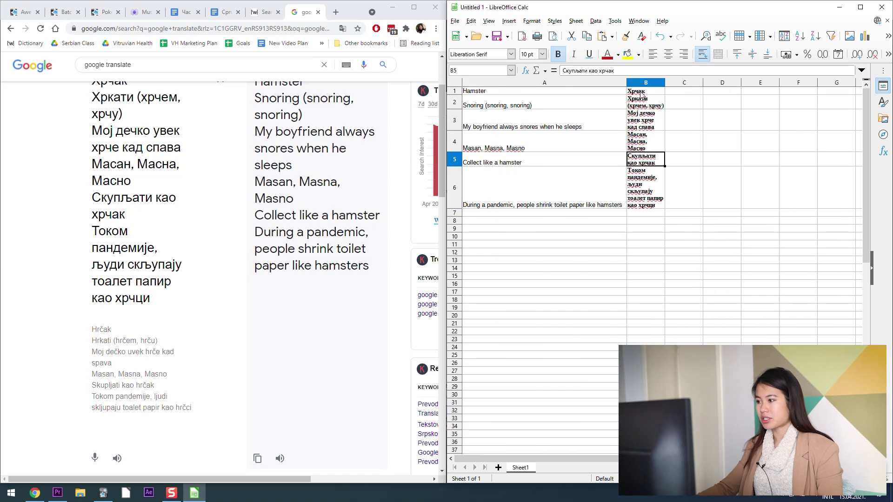
Check the English–Serbian pairs by selecting columns A and B and cells A1 to A6
{"action": "left_click", "coordinate": [641, 93]}
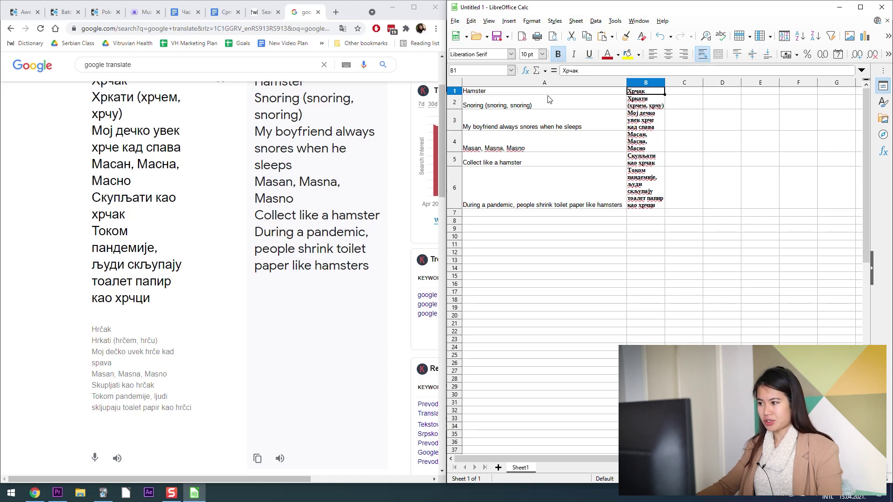
{"action": "left_click", "coordinate": [546, 82]}
{"action": "left_click", "coordinate": [558, 123]}
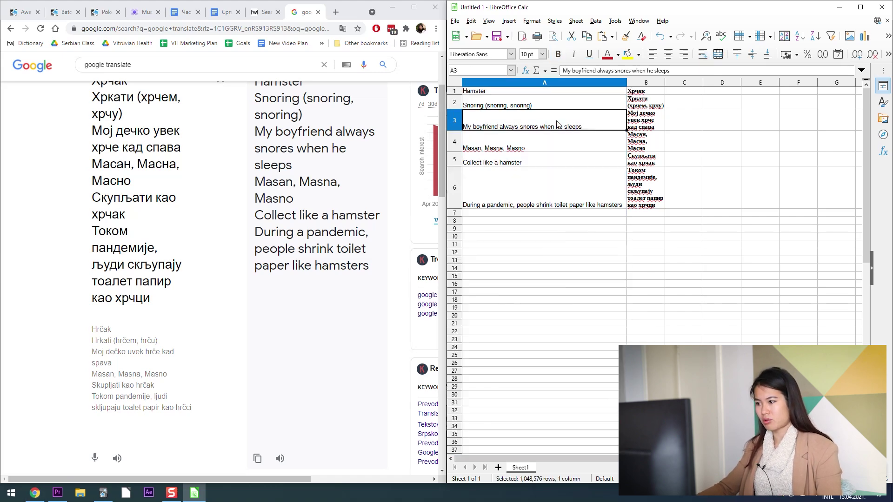
{"action": "left_click_drag", "start_coordinate": [556, 91], "coordinate": [573, 200]}
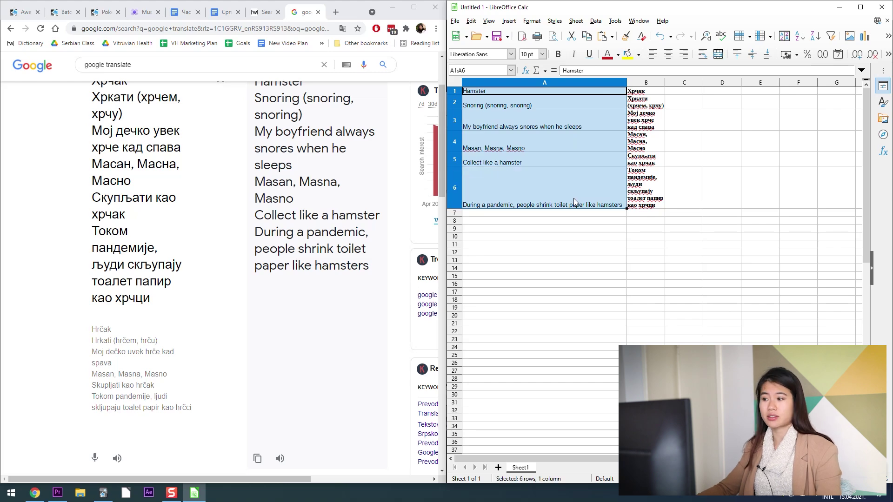
{"action": "left_click", "coordinate": [574, 198]}
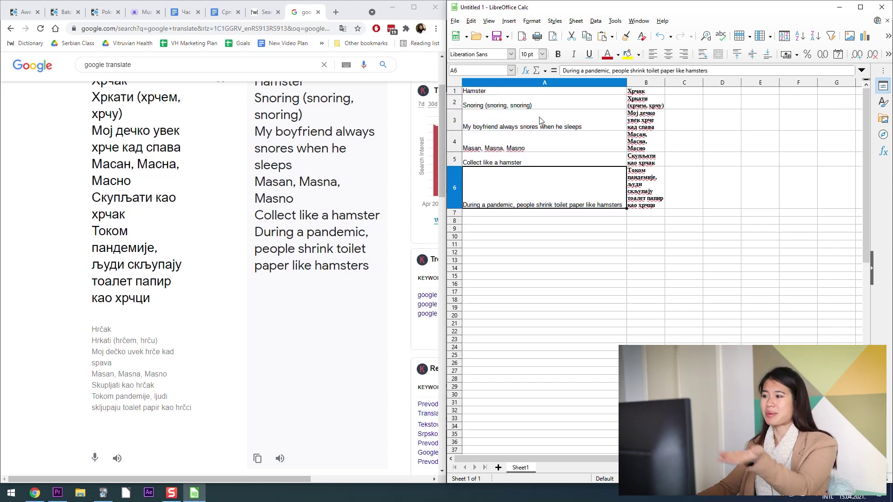
{"action": "left_click", "coordinate": [572, 83]}
{"action": "left_click", "coordinate": [646, 83]}
{"action": "left_click", "coordinate": [594, 84]}
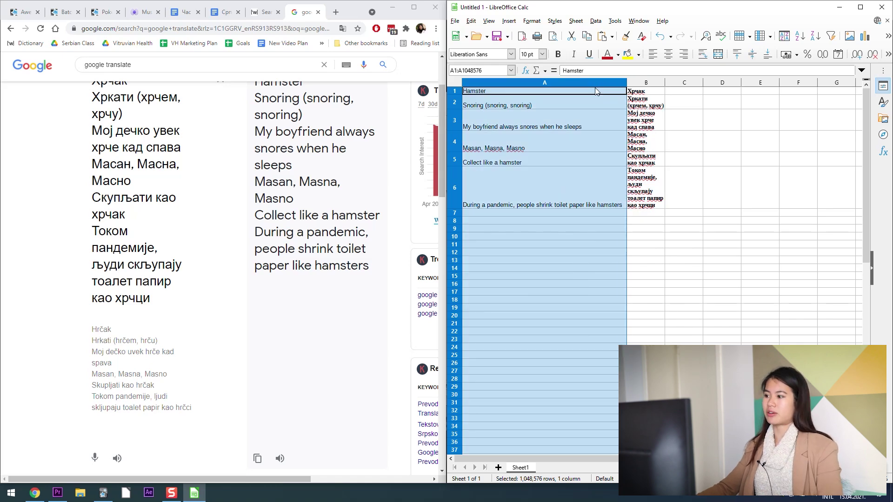
{"action": "left_click", "coordinate": [651, 83]}
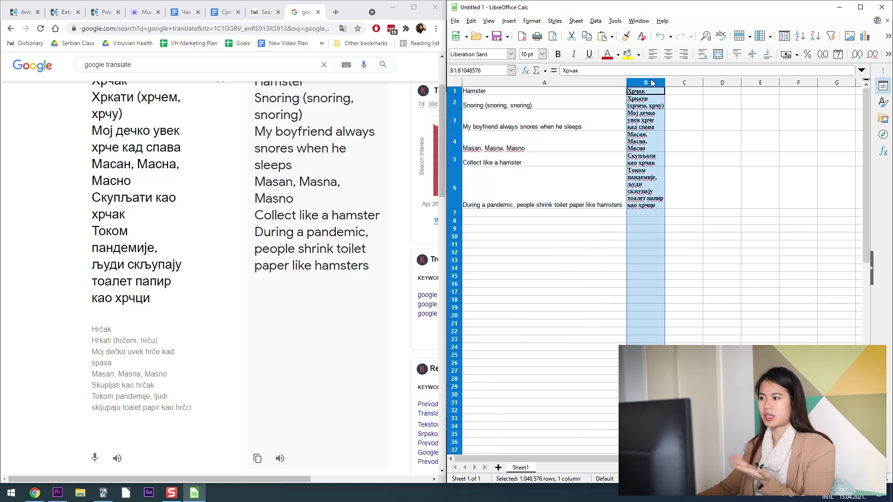
{"action": "left_click", "coordinate": [598, 247]}
{"action": "left_click", "coordinate": [521, 157]}
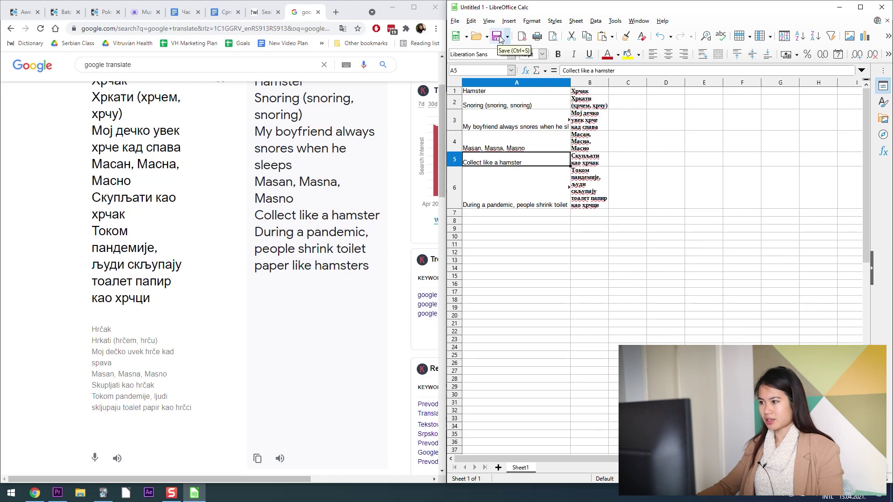
Save the sheet as 'Serbian YouTube.csv' on the Desktop in Text CSV format with Unicode (UTF-8) encoding
{"action": "left_click", "coordinate": [455, 21]}
{"action": "left_click", "coordinate": [470, 149]}
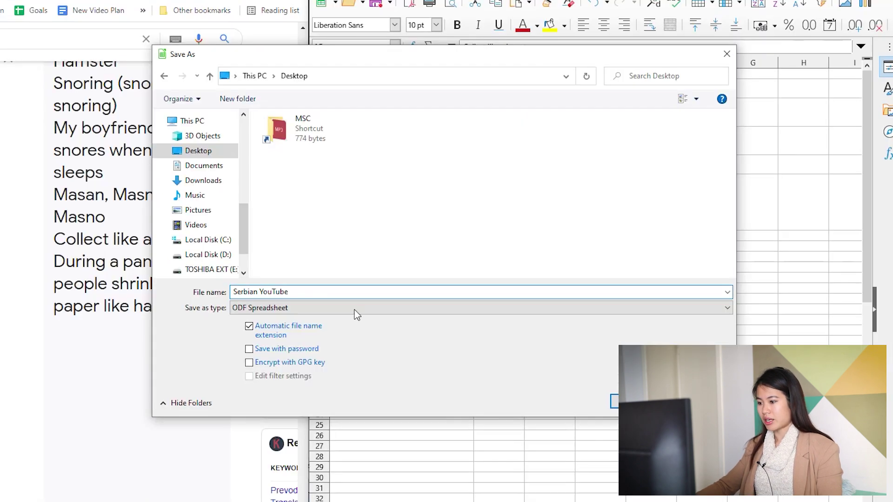
{"action": "left_click", "coordinate": [356, 309]}
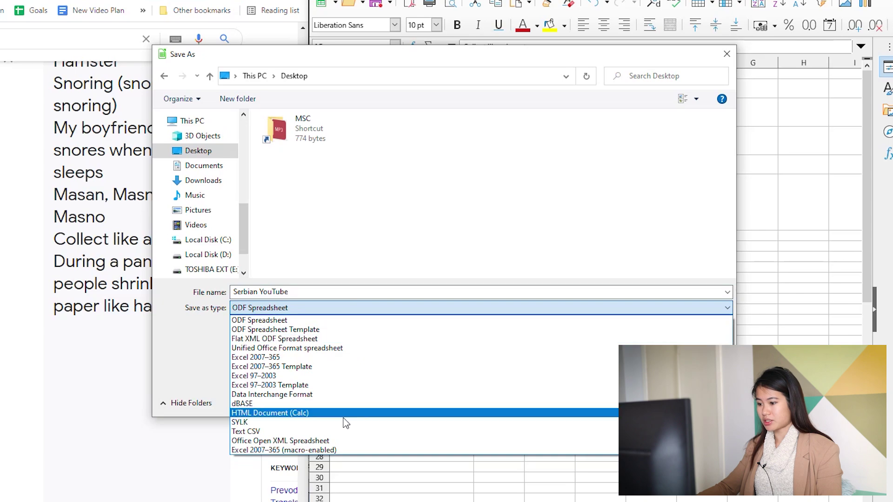
{"action": "left_click", "coordinate": [344, 431]}
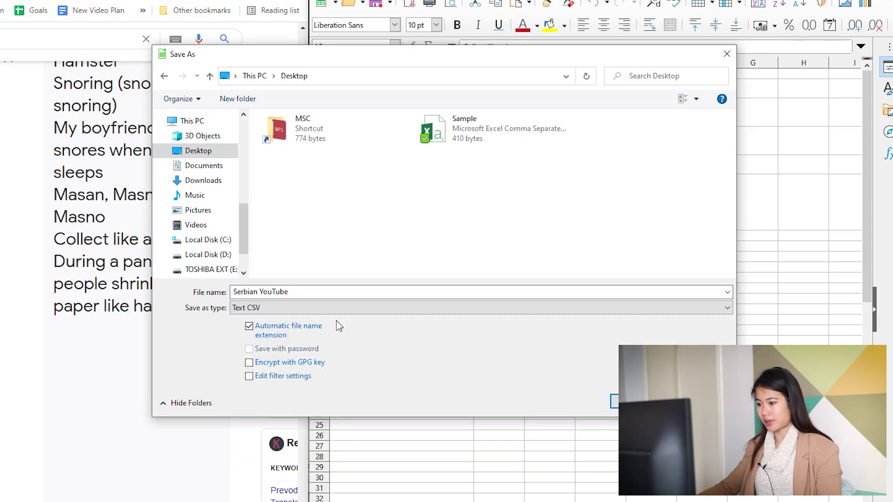
{"action": "key", "text": "Return"}
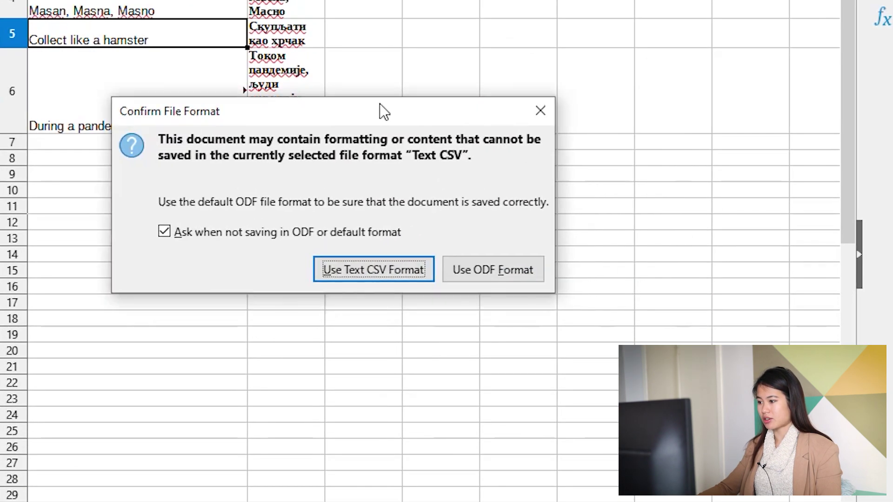
{"action": "left_click", "coordinate": [339, 261]}
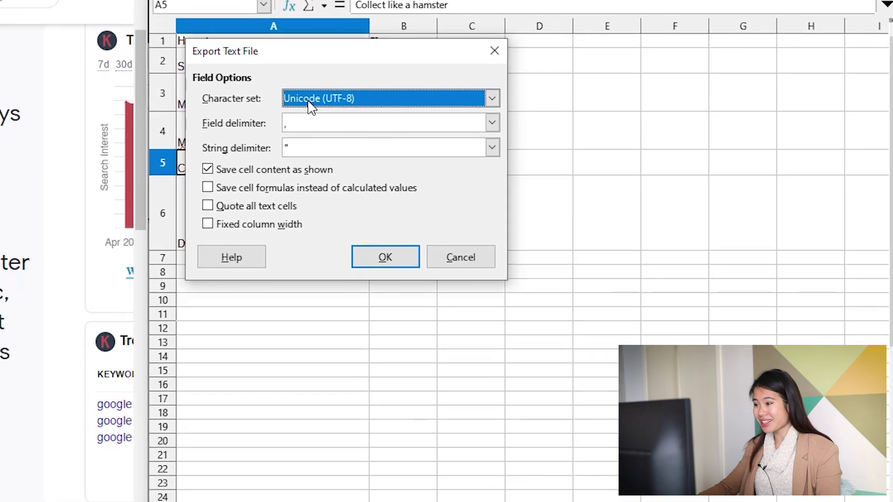
{"action": "left_click", "coordinate": [261, 64]}
{"action": "left_click", "coordinate": [388, 262]}
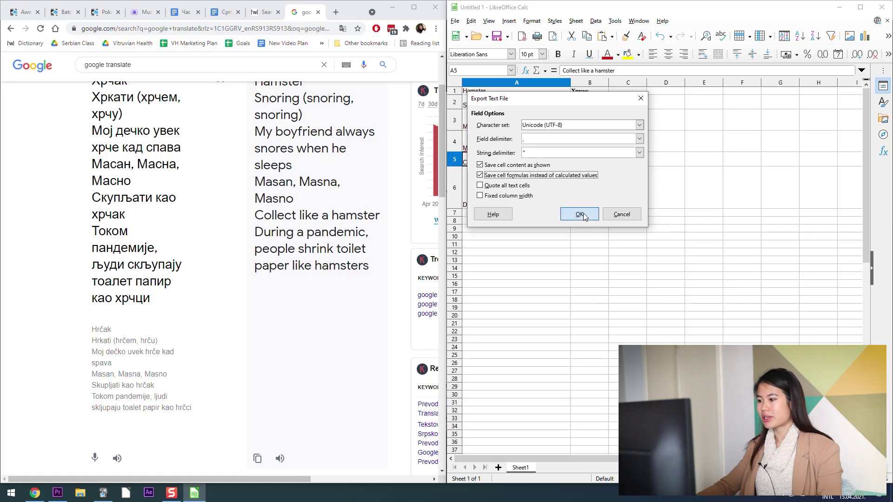
{"action": "left_click", "coordinate": [405, 276]}
{"action": "left_click", "coordinate": [555, 233]}
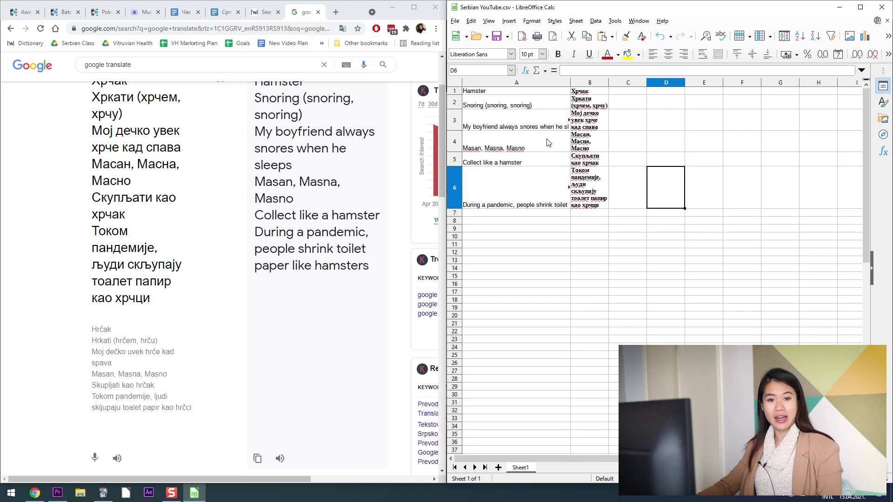
Import Serbian YouTube.csv into the Serbian YouTube deck as six Basic notes with Front/Back mapping, then open the browser
{"action": "left_click", "coordinate": [103, 497]}
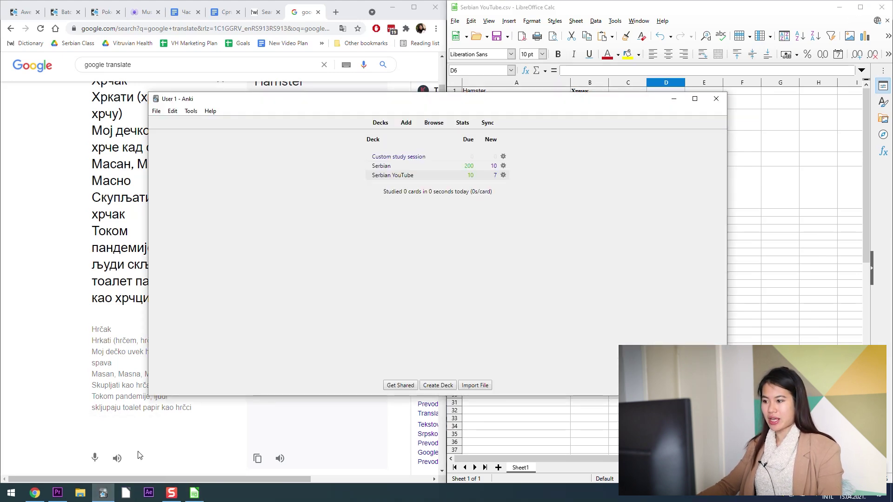
{"action": "left_click", "coordinate": [475, 386]}
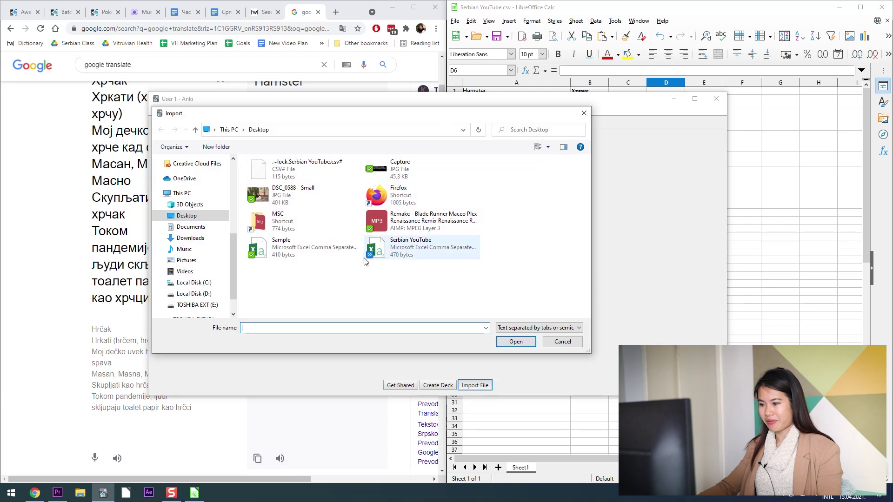
{"action": "left_click", "coordinate": [411, 251]}
{"action": "left_click", "coordinate": [515, 342]}
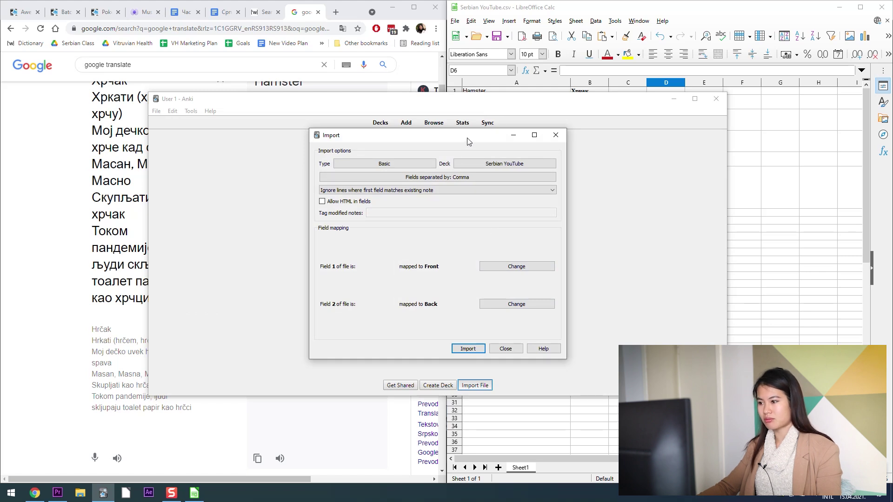
{"action": "left_click_drag", "start_coordinate": [469, 141], "coordinate": [466, 147]}
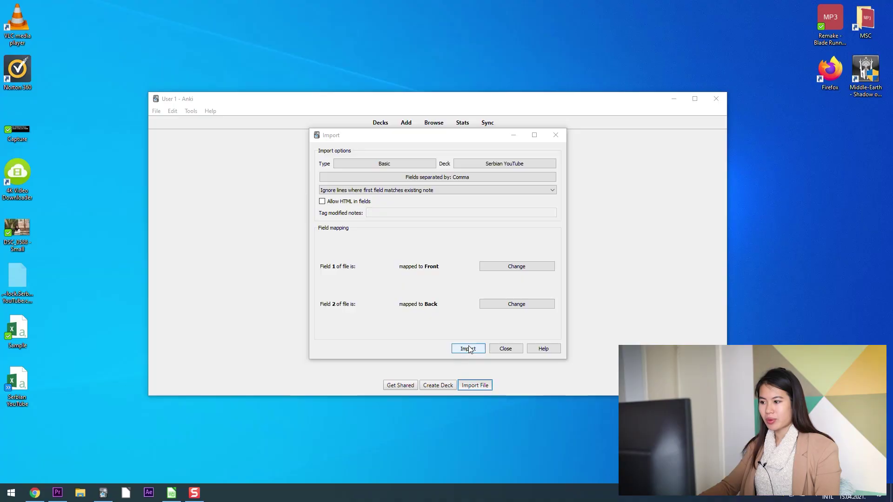
{"action": "left_click", "coordinate": [468, 350]}
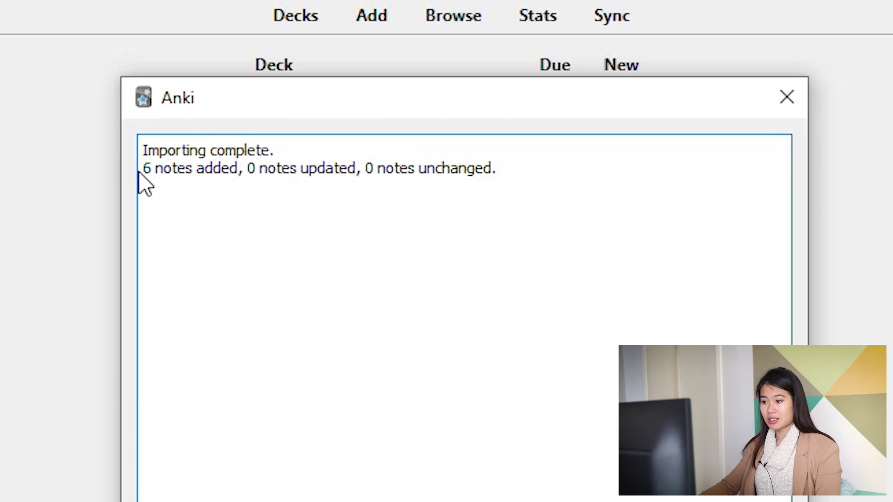
{"action": "left_click_drag", "start_coordinate": [329, 175], "coordinate": [374, 176]}
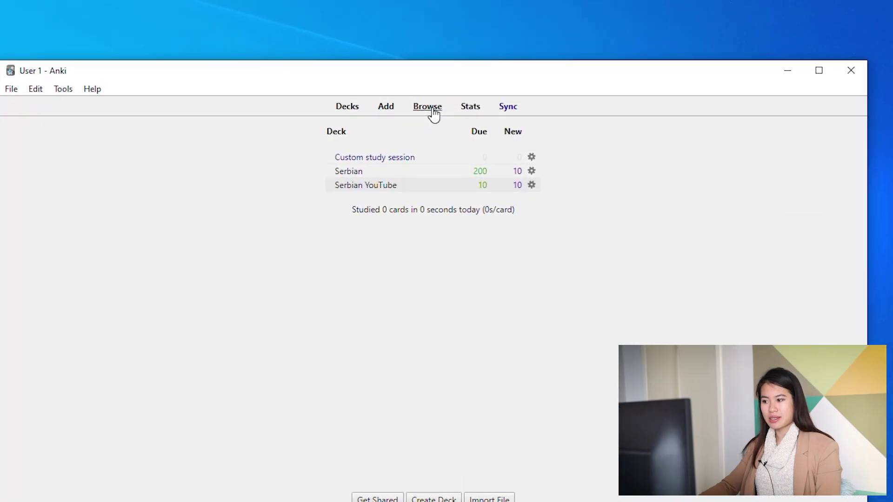
{"action": "left_click", "coordinate": [428, 107]}
Filter the card browser to show only the cards added today
{"action": "left_click", "coordinate": [364, 53]}
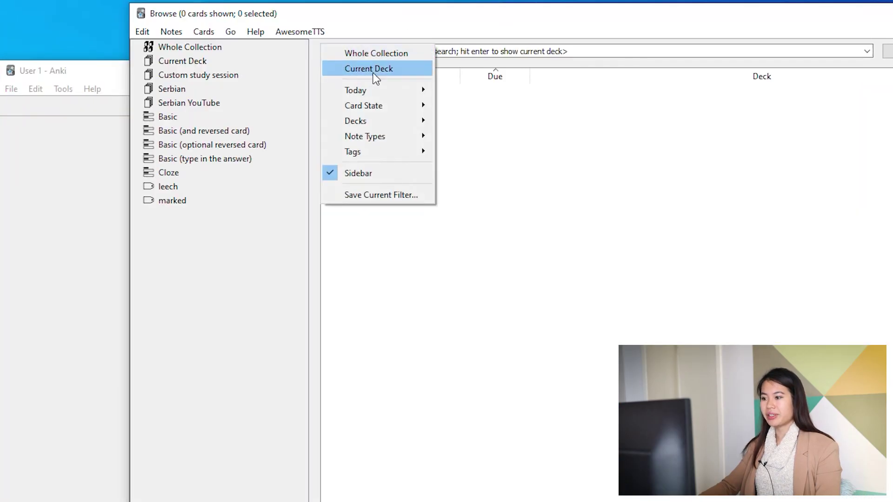
{"action": "mouse_move", "coordinate": [386, 89]}
{"action": "left_click", "coordinate": [498, 93]}
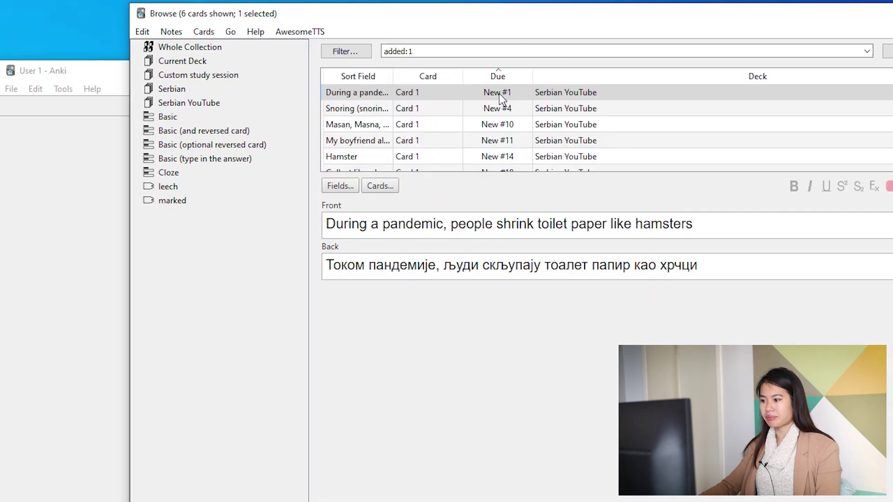
Look over the imported Snoring, Masan, My boyfriend and Hamster cards, then select all six
{"action": "left_click", "coordinate": [428, 96]}
{"action": "left_click", "coordinate": [408, 111]}
{"action": "left_click", "coordinate": [409, 126]}
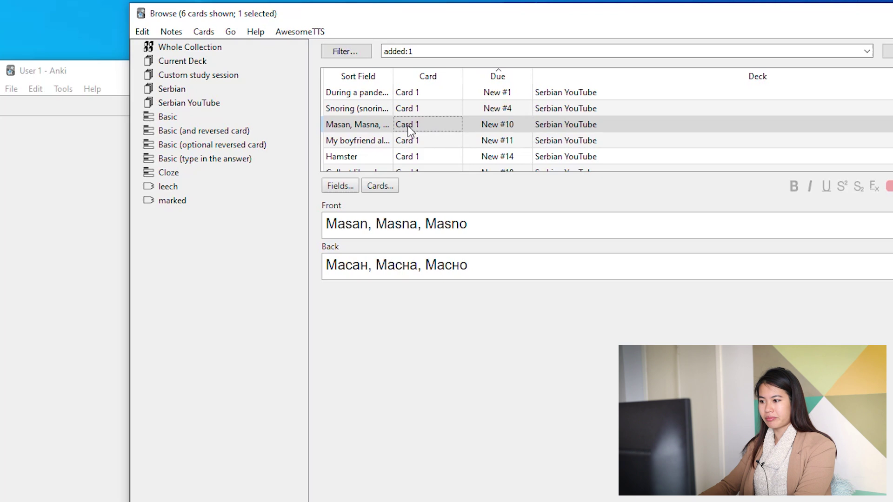
{"action": "left_click", "coordinate": [410, 144]}
{"action": "left_click", "coordinate": [405, 157]}
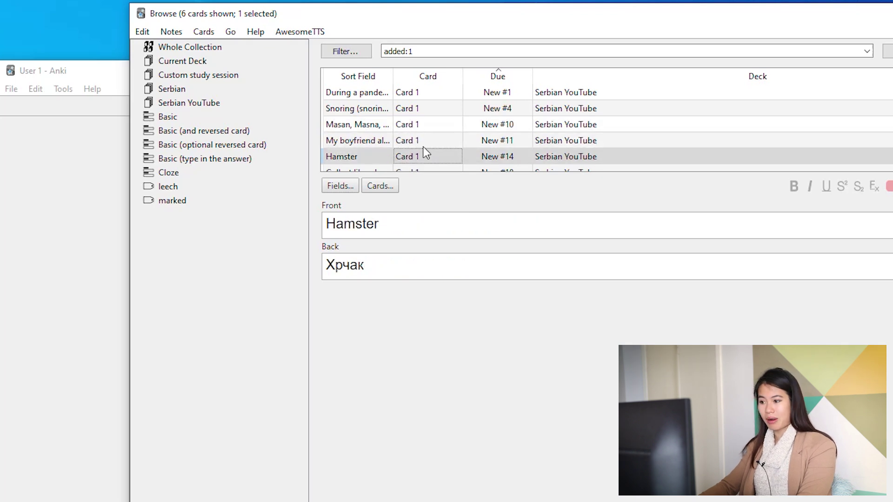
{"action": "key", "text": "Down"}
{"action": "key", "text": "Up"}
{"action": "key", "text": "Up"}
{"action": "key", "text": "Up"}
{"action": "key", "text": "Up"}
{"action": "key", "text": "Up"}
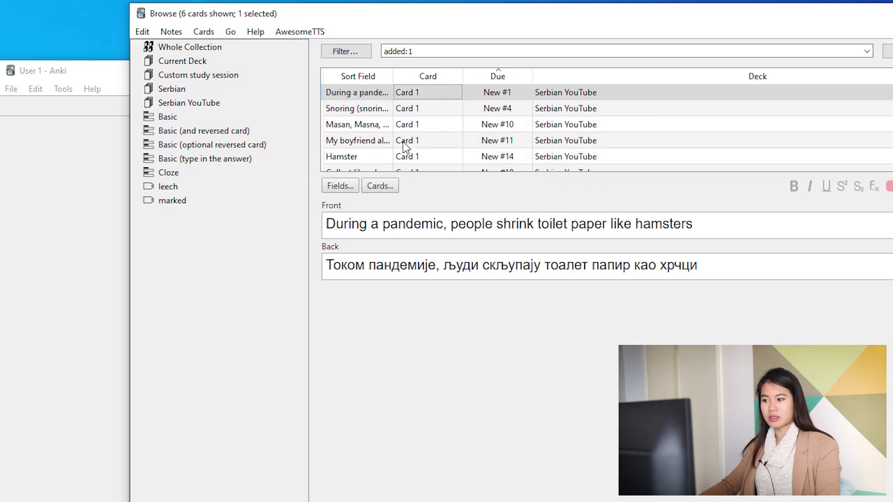
{"action": "left_click", "coordinate": [405, 141]}
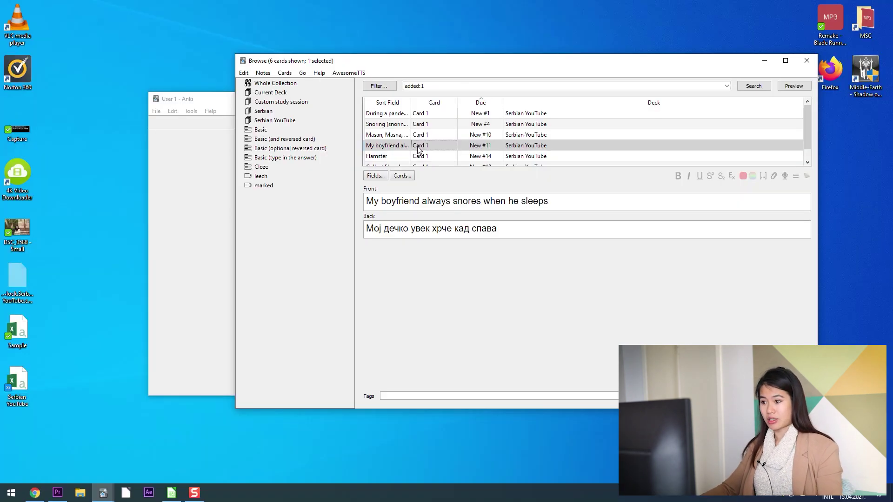
{"action": "key", "text": "ctrl+a"}
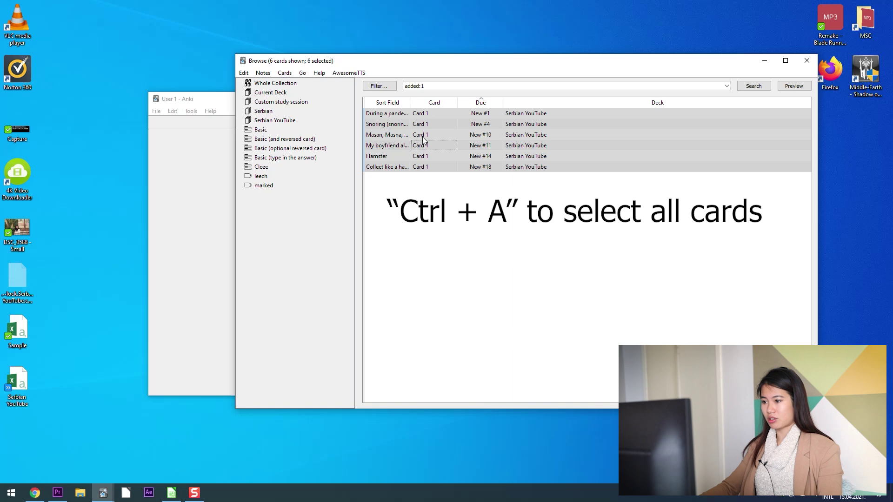
{"action": "left_click", "coordinate": [243, 73]}
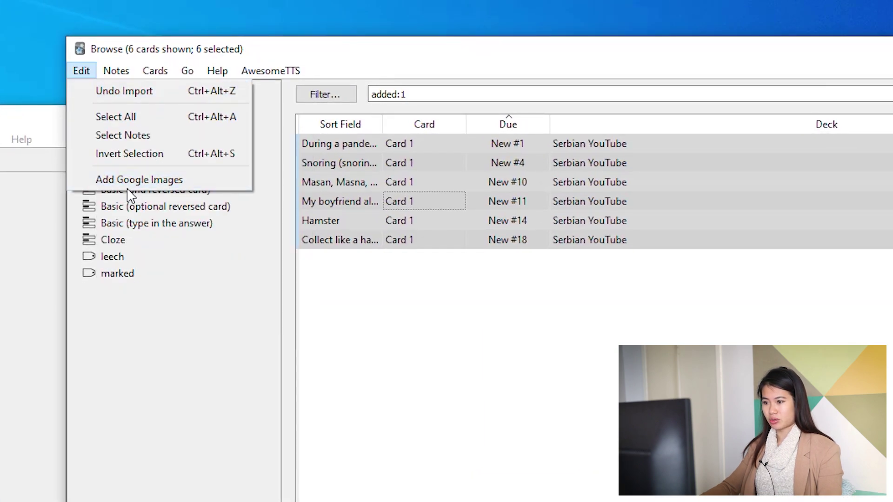
Run Batch Download Pictures with source Back, target Front, count 3 and Append for all six notes
{"action": "left_click", "coordinate": [134, 182]}
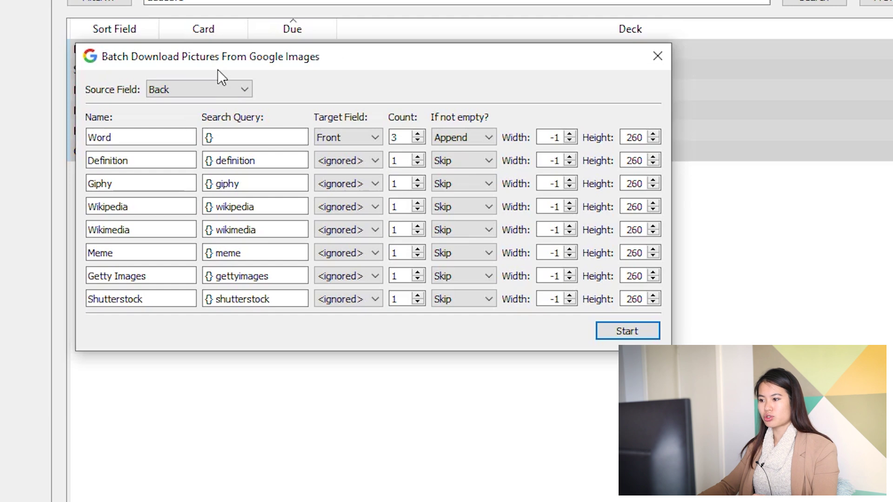
{"action": "left_click", "coordinate": [219, 90]}
{"action": "left_click", "coordinate": [210, 114]}
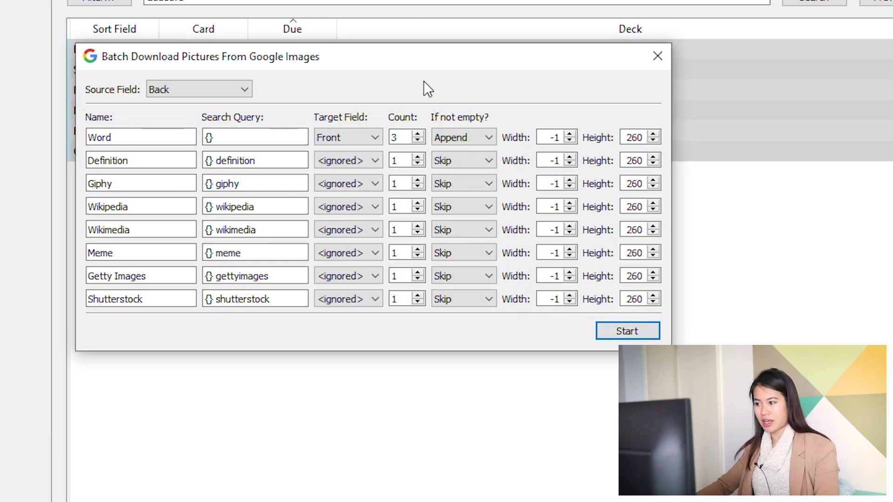
{"action": "double_click", "coordinate": [406, 139]}
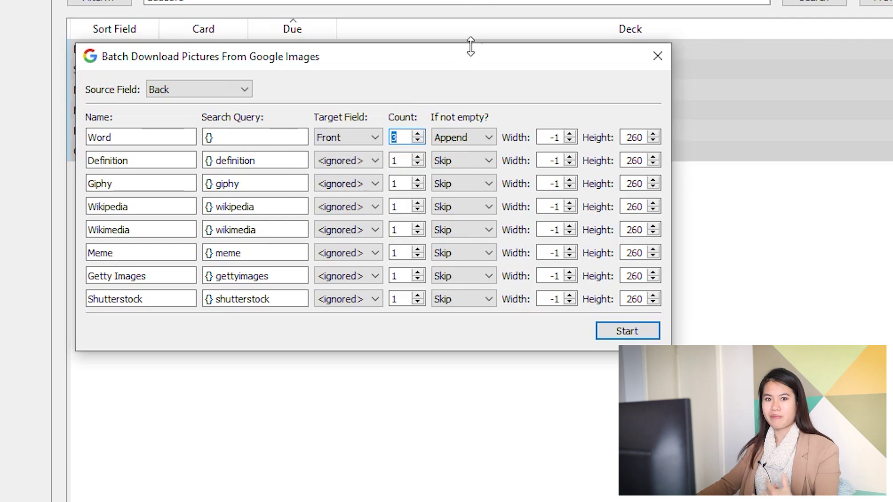
{"action": "left_click", "coordinate": [167, 89]}
{"action": "left_click", "coordinate": [172, 114]}
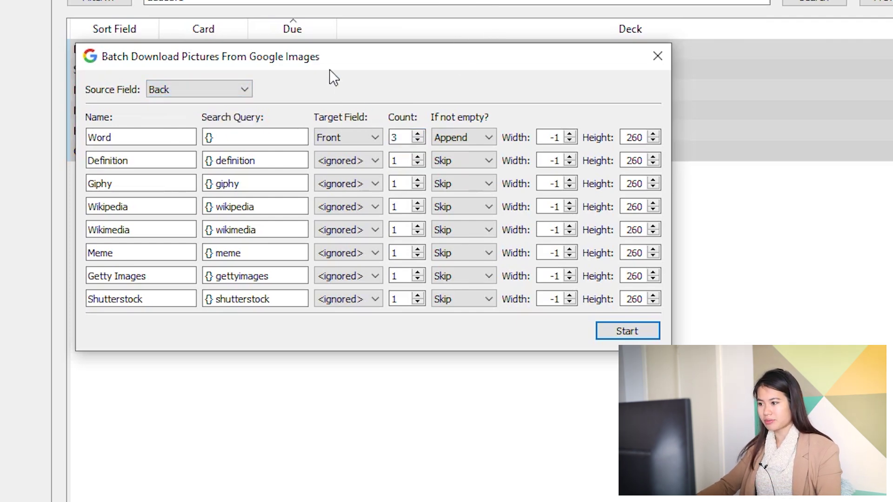
{"action": "left_click_drag", "start_coordinate": [329, 69], "coordinate": [416, 46]}
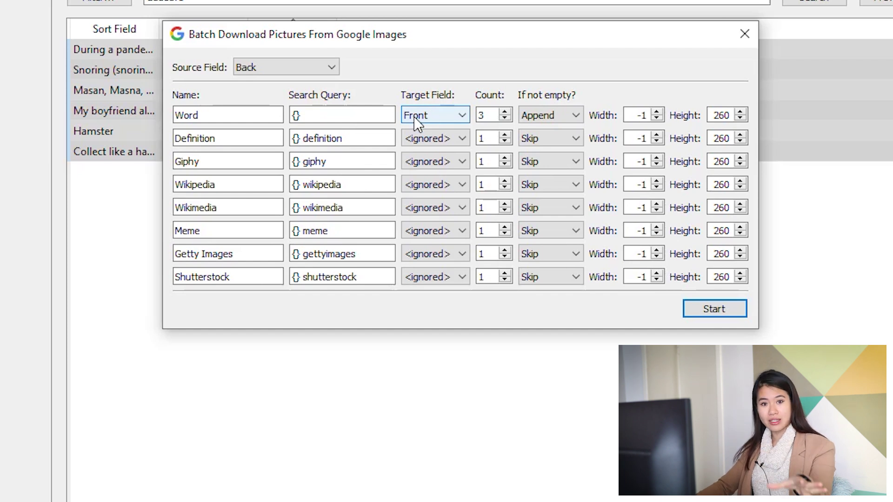
{"action": "key", "text": "Tab"}
{"action": "key", "text": "Tab"}
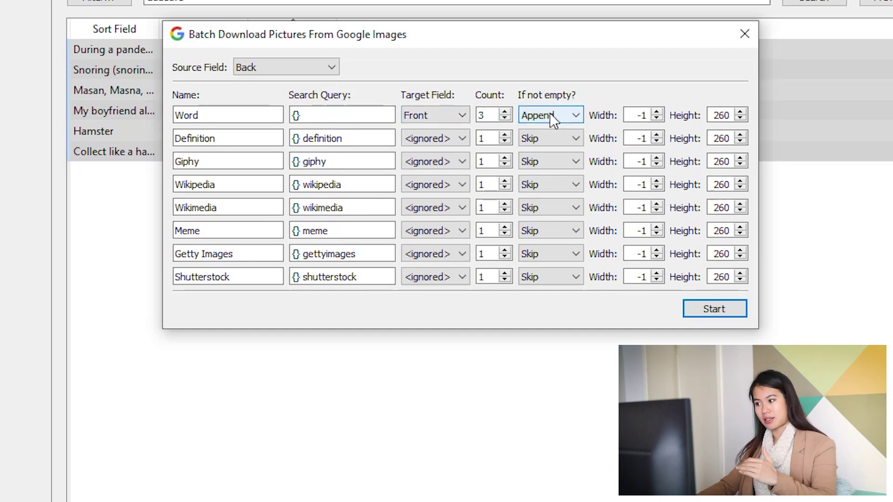
{"action": "left_click", "coordinate": [537, 54]}
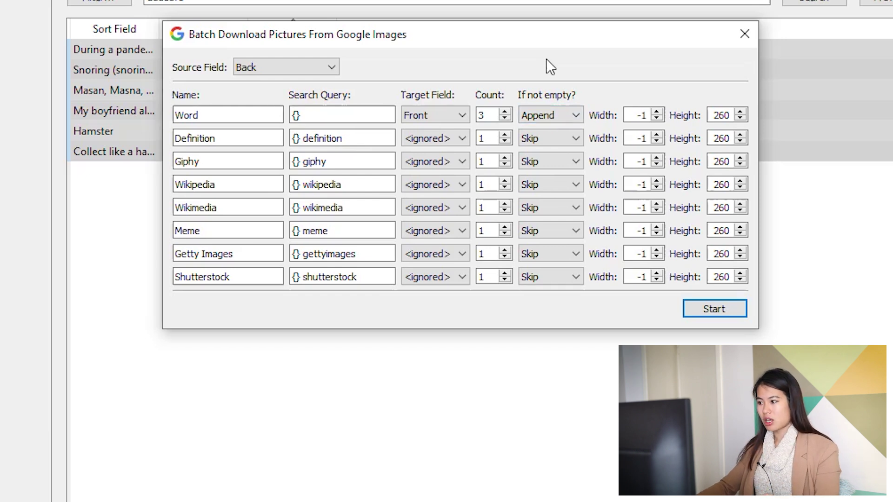
{"action": "left_click", "coordinate": [554, 117]}
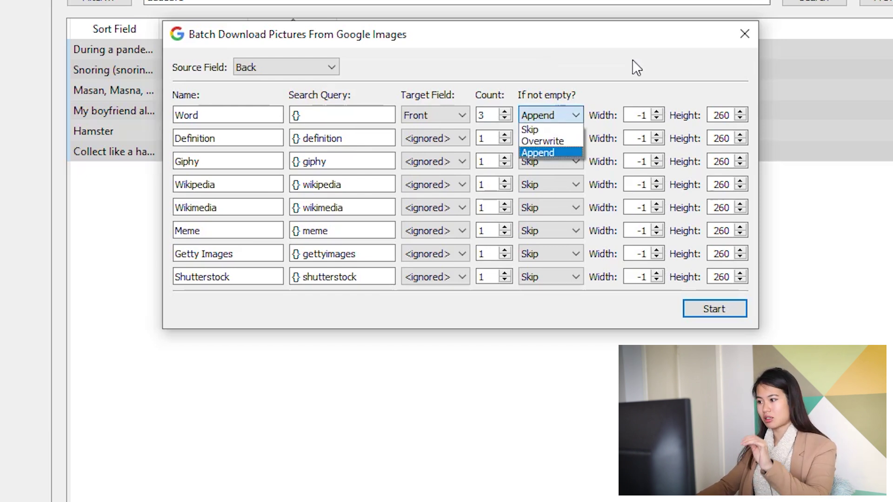
{"action": "left_click", "coordinate": [662, 56]}
{"action": "left_click", "coordinate": [709, 313]}
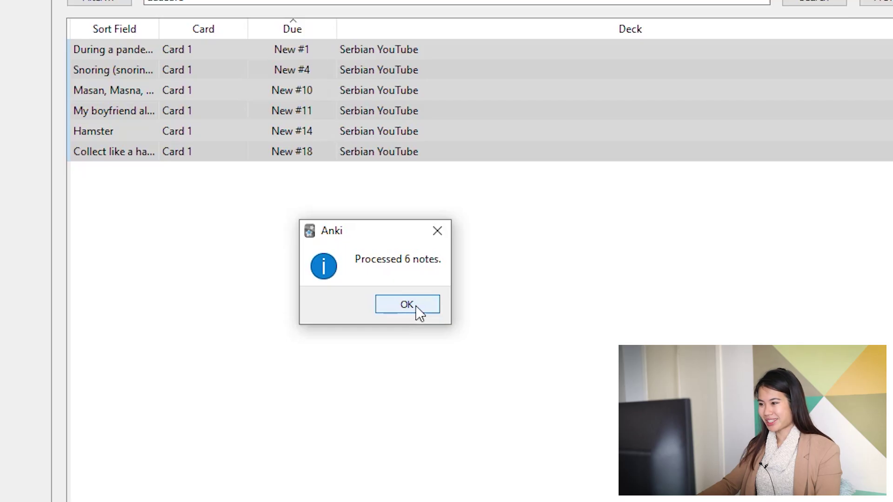
Dismiss the processed-notes message and review the downloaded images, starting with the pandemic card
{"action": "left_click", "coordinate": [415, 307]}
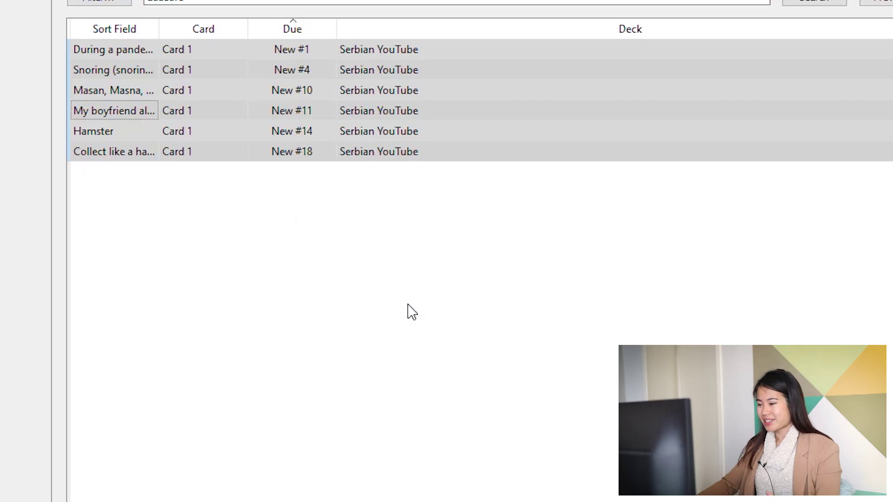
{"action": "left_click", "coordinate": [138, 48]}
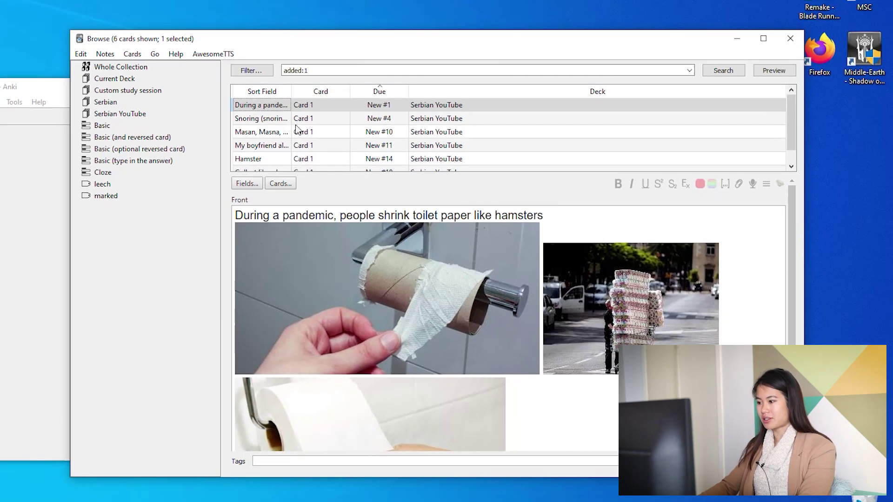
{"action": "key", "text": "Down"}
{"action": "key", "text": "Down"}
{"action": "key", "text": "Down"}
{"action": "key", "text": "Down"}
{"action": "key", "text": "Down"}
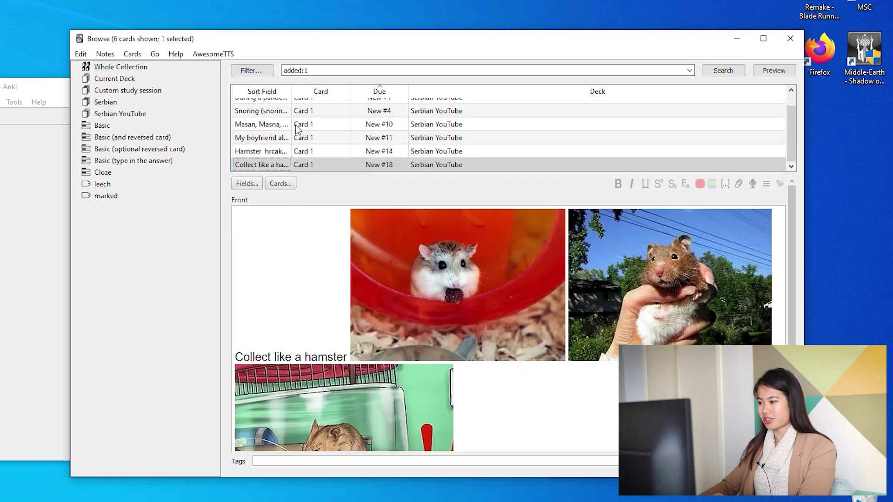
{"action": "key", "text": "Up"}
{"action": "key", "text": "Up"}
{"action": "key", "text": "Up"}
{"action": "key", "text": "Up"}
{"action": "key", "text": "Up"}
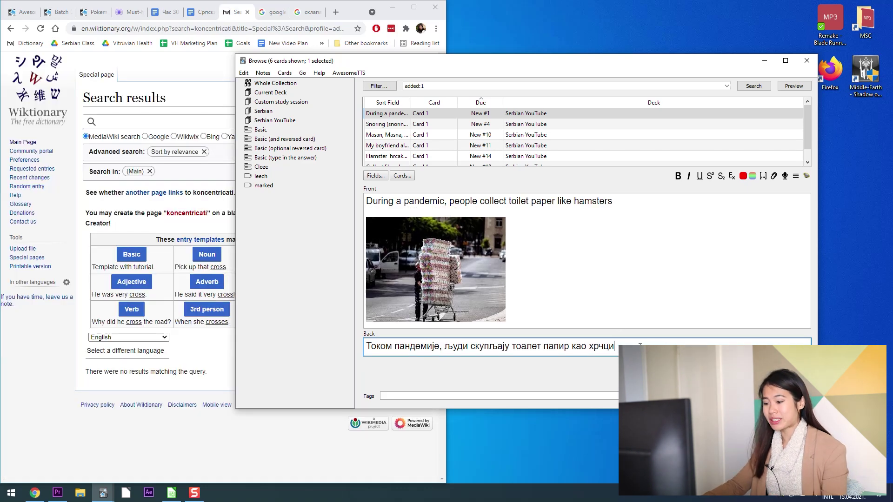
{"action": "left_click_drag", "start_coordinate": [640, 346], "coordinate": [366, 346]}
{"action": "left_click_drag", "start_coordinate": [471, 347], "coordinate": [513, 347]}
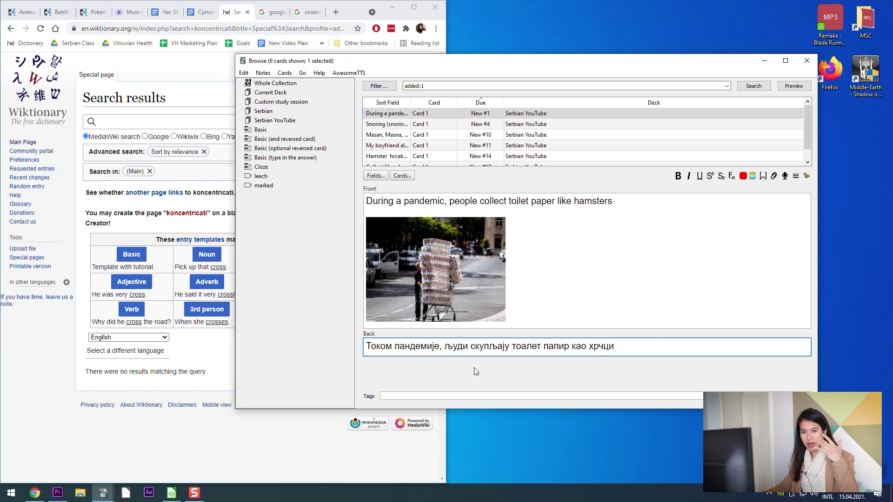
{"action": "left_click", "coordinate": [540, 229]}
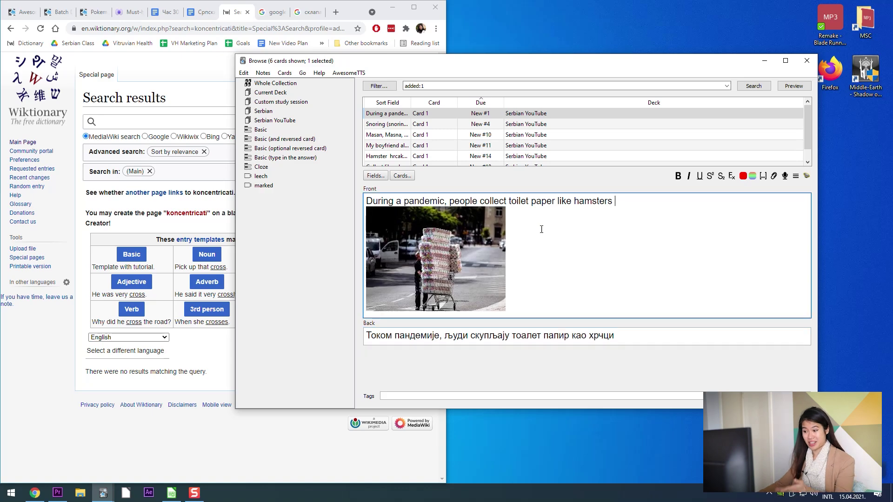
On the Snoring card, delete the Night Comfort ad image and place the picture below 'Snoring'
{"action": "left_click", "coordinate": [421, 128]}
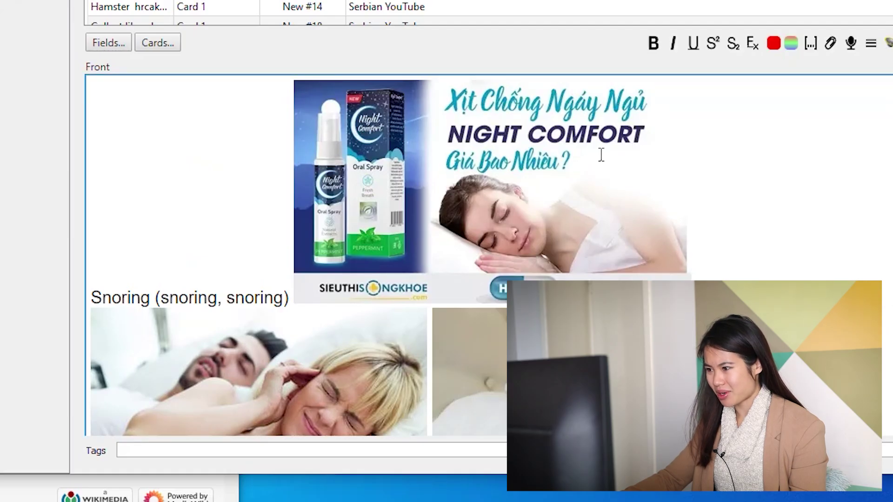
{"action": "left_click", "coordinate": [797, 223]}
{"action": "key", "text": "BackSpace"}
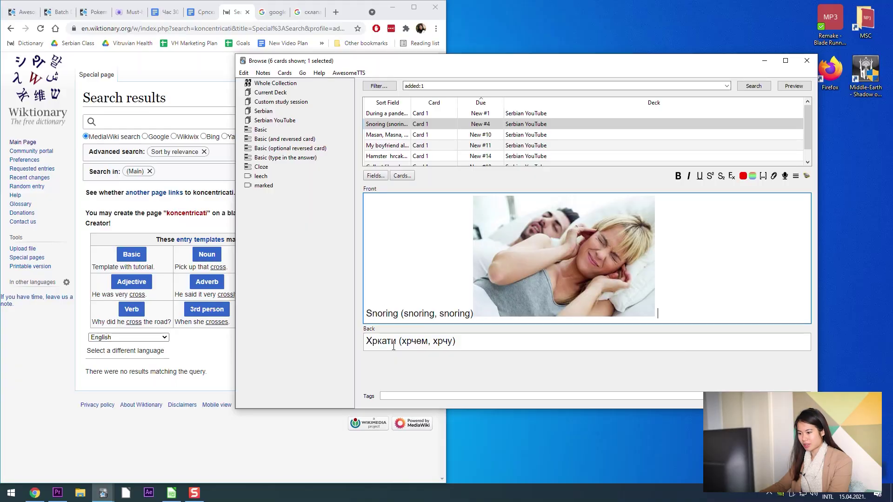
{"action": "left_click_drag", "start_coordinate": [377, 342], "coordinate": [388, 342]}
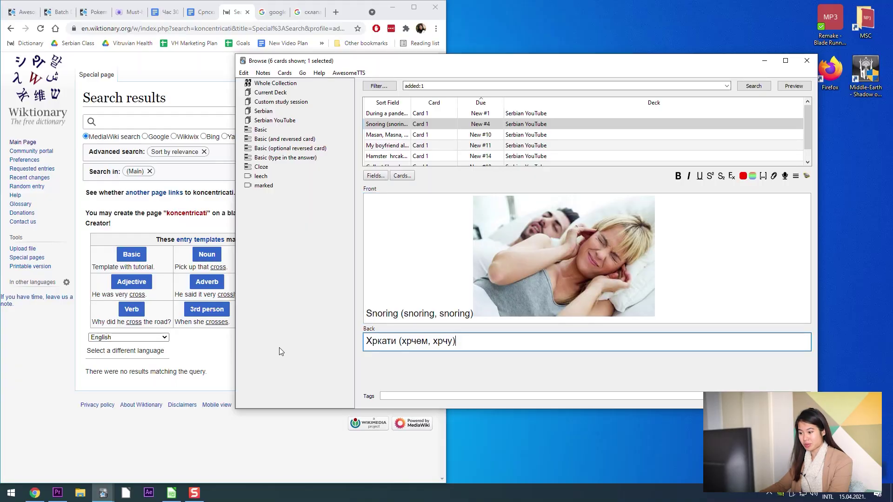
{"action": "left_click", "coordinate": [413, 319]}
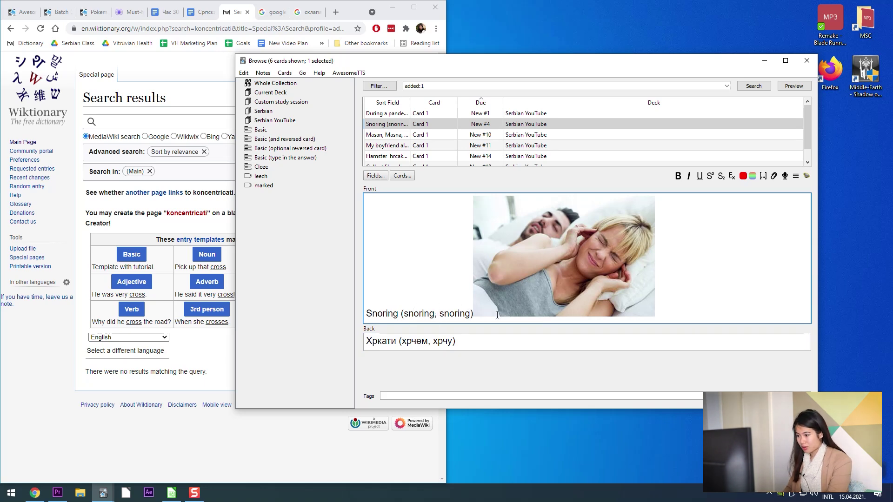
{"action": "key", "text": "Delete"}
{"action": "key", "text": "Delete"}
{"action": "key", "text": "Delete"}
{"action": "key", "text": "Delete"}
{"action": "key", "text": "Delete"}
{"action": "key", "text": "Delete"}
{"action": "key", "text": "Delete"}
{"action": "key", "text": "Delete"}
{"action": "key", "text": "Delete"}
{"action": "key", "text": "Delete"}
{"action": "key", "text": "Delete"}
{"action": "key", "text": "Delete"}
{"action": "key", "text": "Delete"}
{"action": "key", "text": "Delete"}
{"action": "key", "text": "Delete"}
{"action": "key", "text": "Delete"}
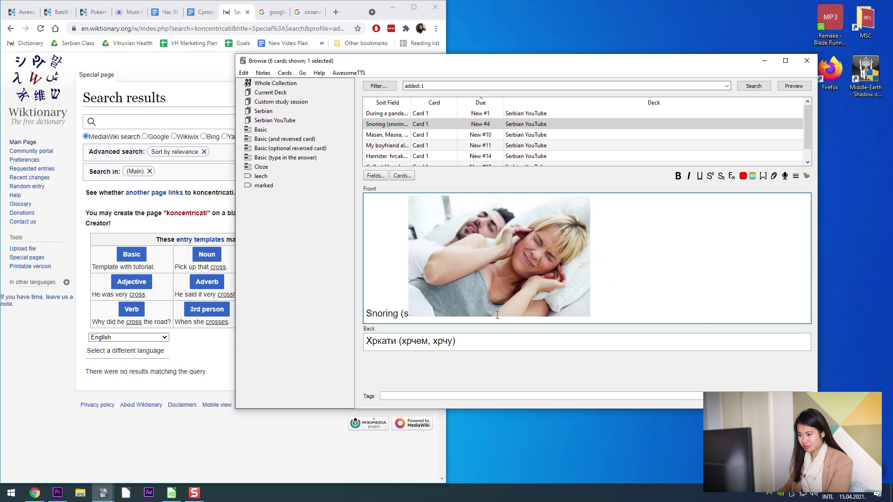
{"action": "key", "text": "BackSpace"}
{"action": "key", "text": "BackSpace"}
{"action": "key", "text": "BackSpace"}
{"action": "key", "text": "Return"}
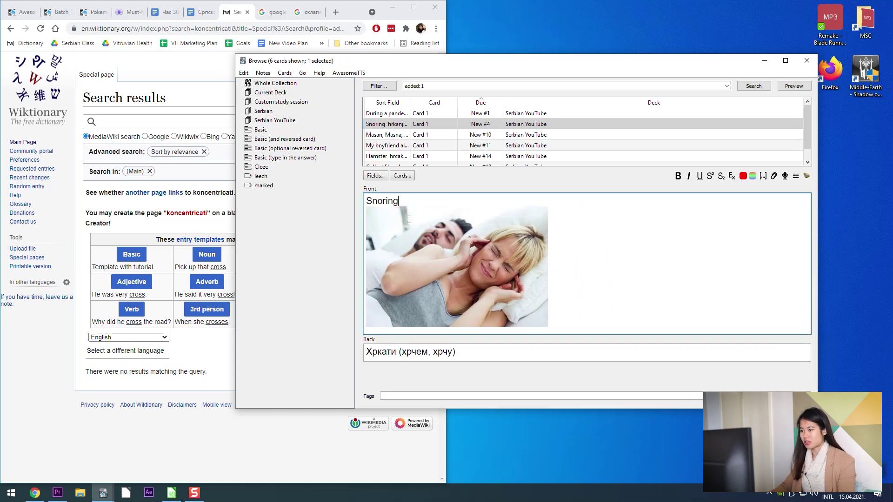
{"action": "key", "text": "Return"}
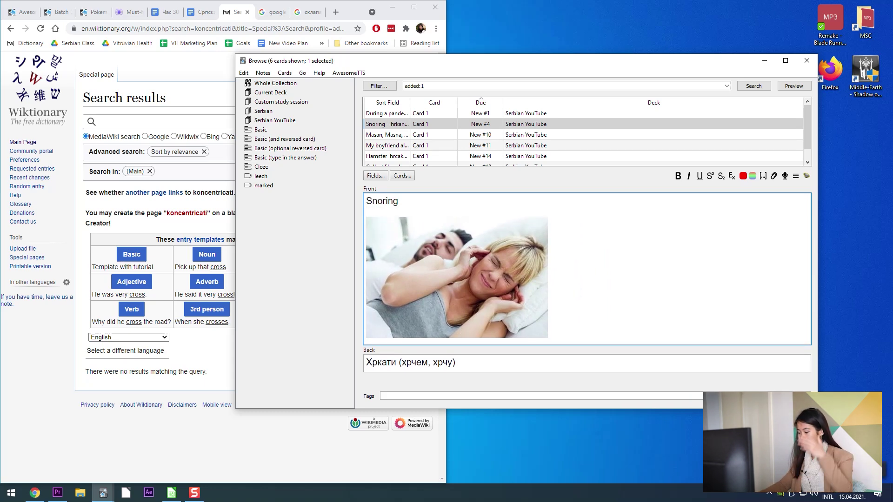
Remove both pictures from the Masan, Masna, Masno card's Front
{"action": "left_click", "coordinate": [410, 136]}
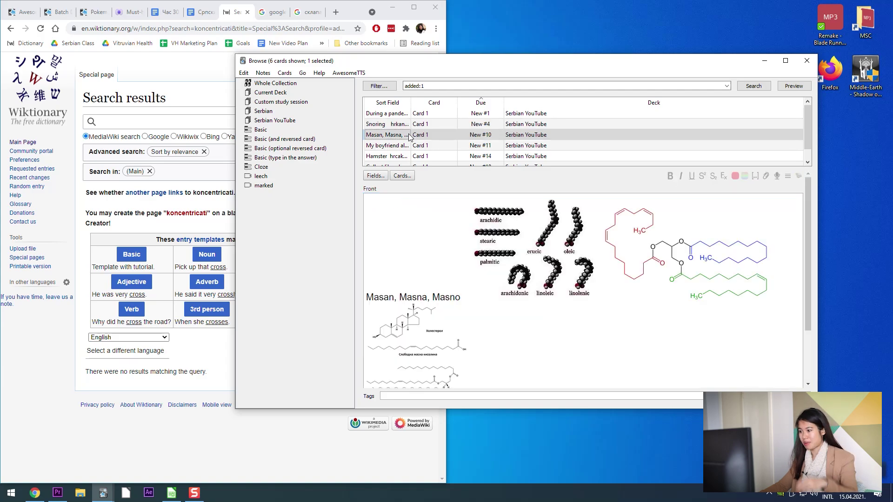
{"action": "scroll", "coordinate": [595, 329], "scroll_direction": "down", "scroll_amount": 2}
{"action": "key", "text": "BackSpace"}
{"action": "key", "text": "BackSpace"}
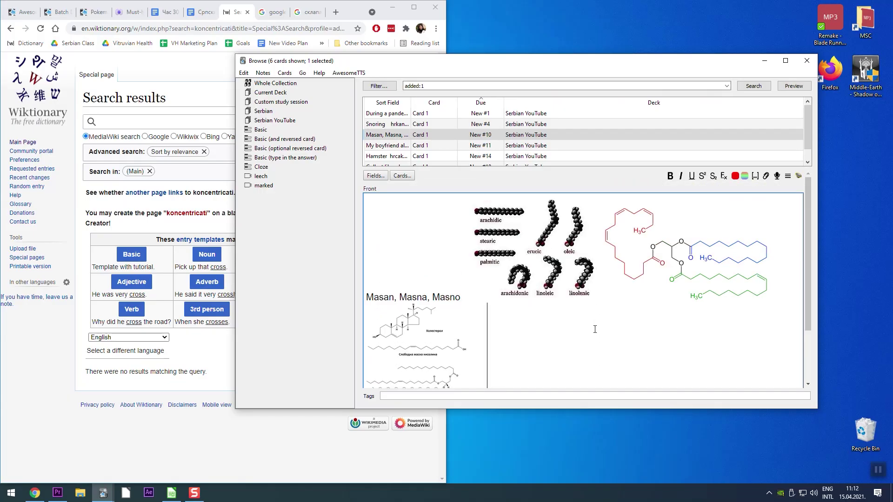
{"action": "left_click_drag", "start_coordinate": [513, 64], "coordinate": [892, 179]}
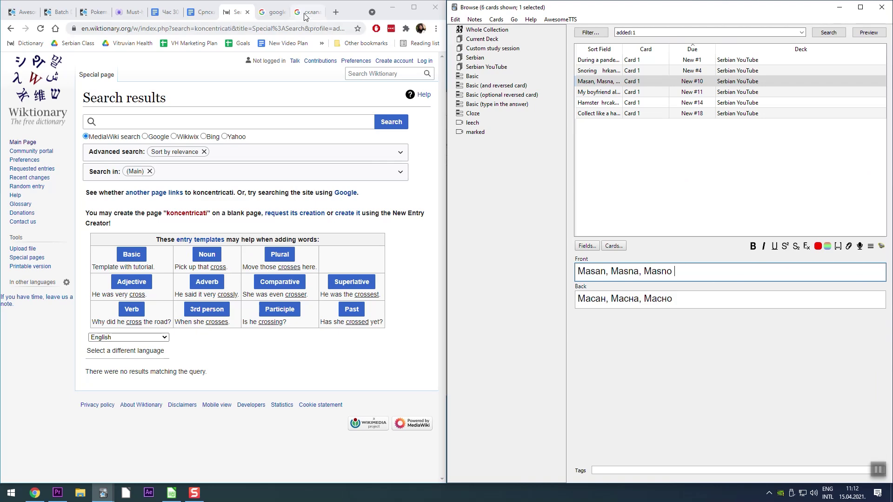
Search Google Images for 'masno', then 'fat', and finally 'greasy'
{"action": "left_click", "coordinate": [679, 298]}
{"action": "left_click", "coordinate": [297, 31]}
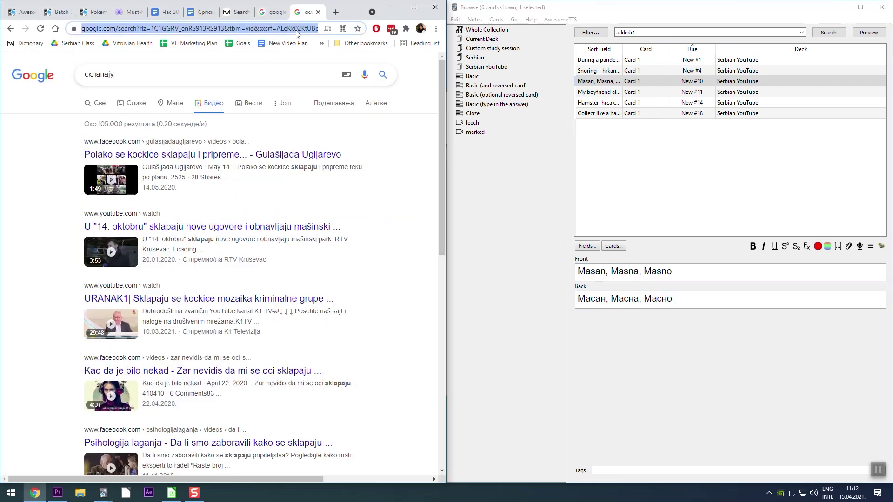
{"action": "type", "text": "masno"}
{"action": "key", "text": "Return"}
{"action": "left_click", "coordinate": [125, 104]}
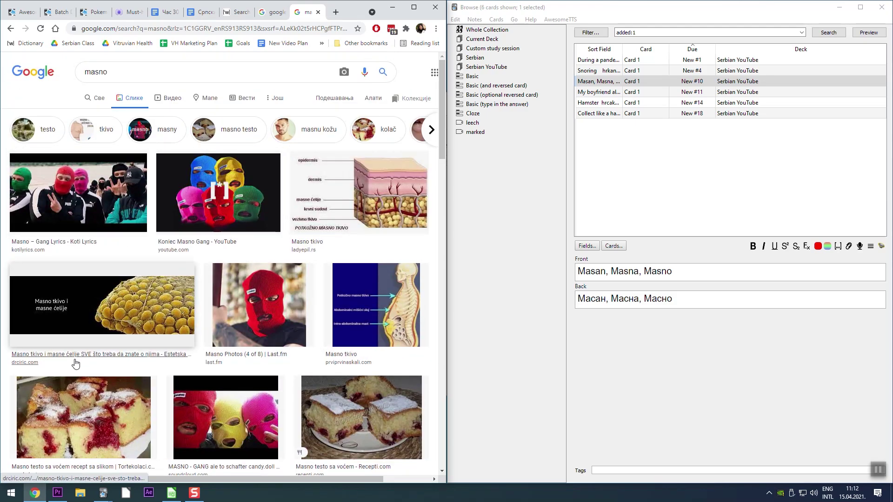
{"action": "double_click", "coordinate": [95, 71]}
{"action": "type", "text": "fat"}
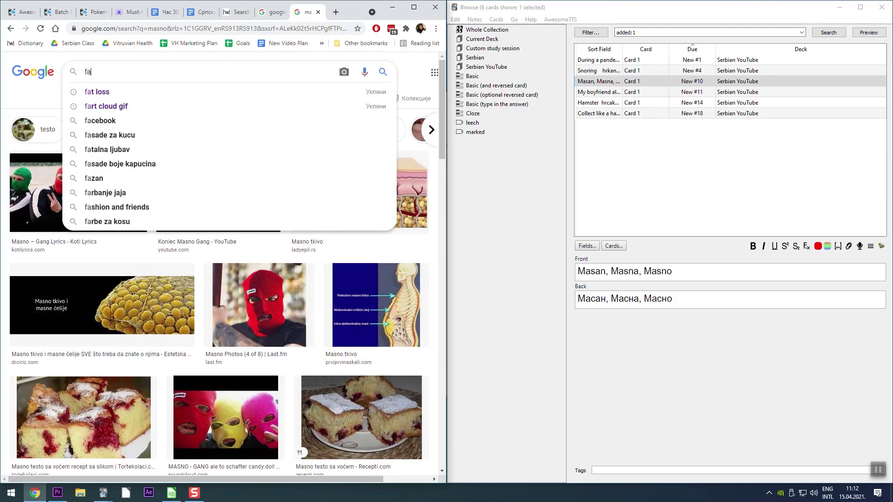
{"action": "key", "text": "Return"}
{"action": "double_click", "coordinate": [89, 72]}
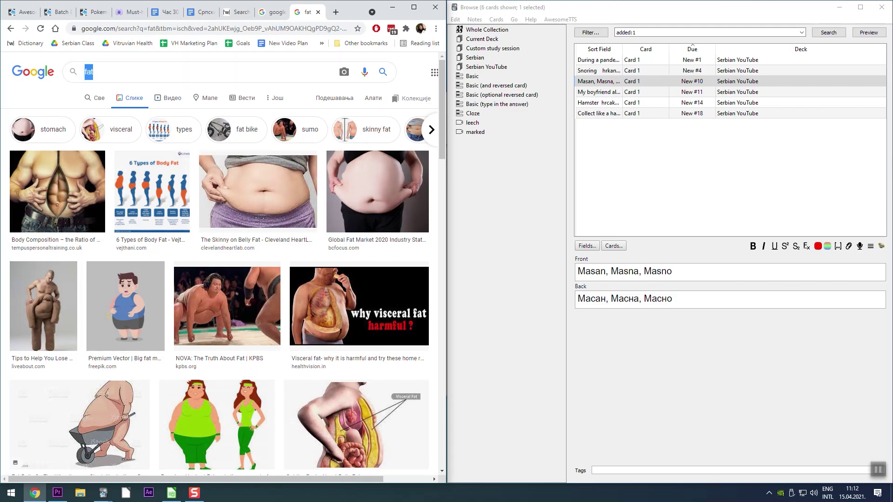
{"action": "type", "text": "greasy"}
{"action": "key", "text": "Return"}
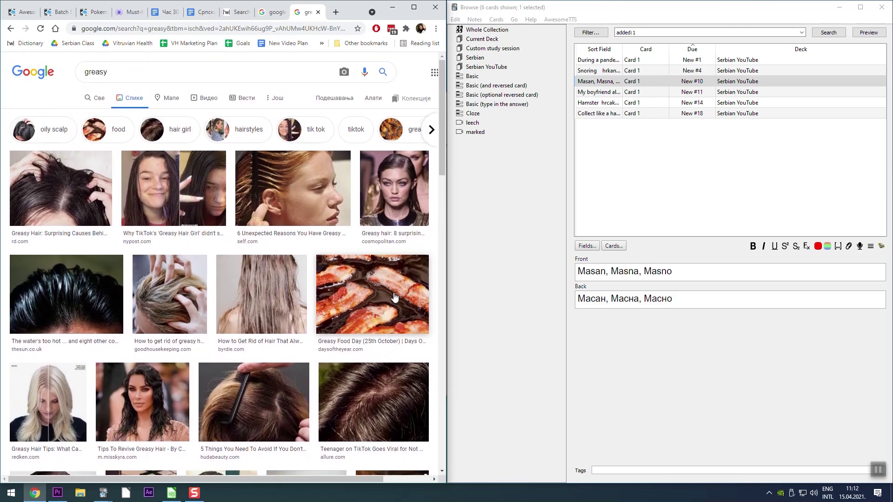
Copy the frying bacon photo and paste it into the Masan card's Front field
{"action": "left_click", "coordinate": [372, 294]}
{"action": "right_click", "coordinate": [336, 152]}
{"action": "left_click", "coordinate": [368, 268]}
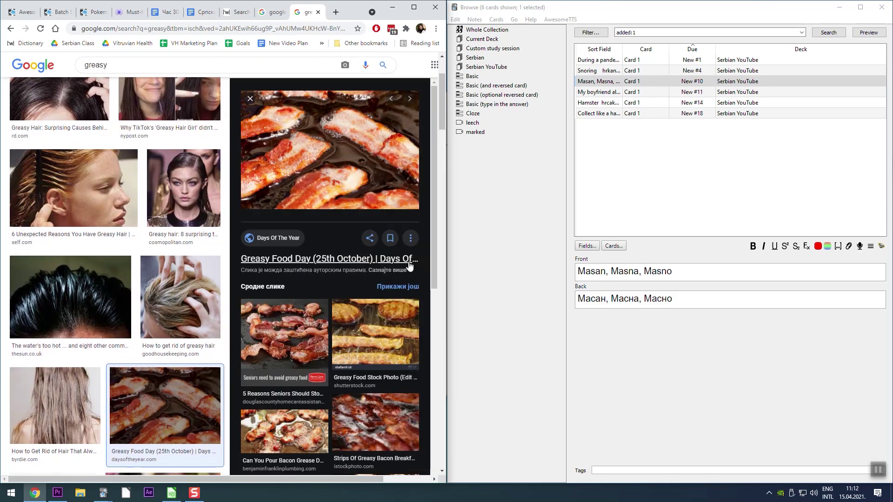
{"action": "left_click", "coordinate": [721, 270]}
{"action": "key", "text": "ctrl+v"}
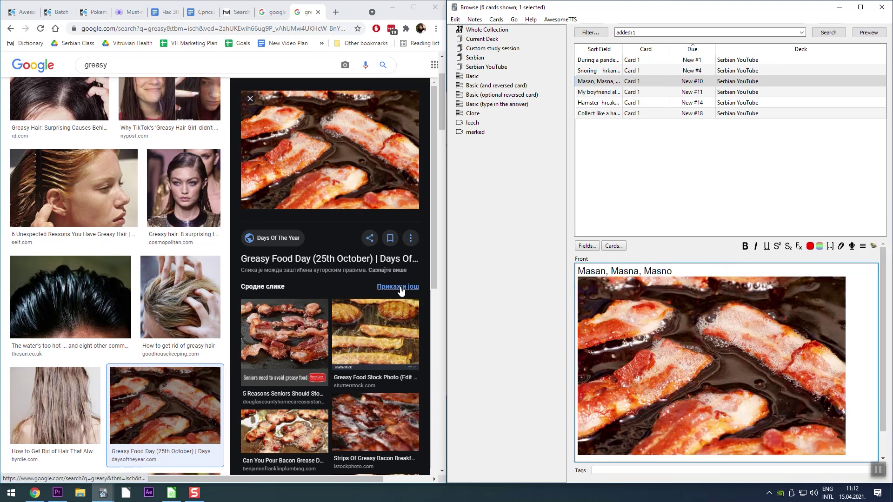
{"action": "left_click_drag", "start_coordinate": [562, 260], "coordinate": [612, 271]}
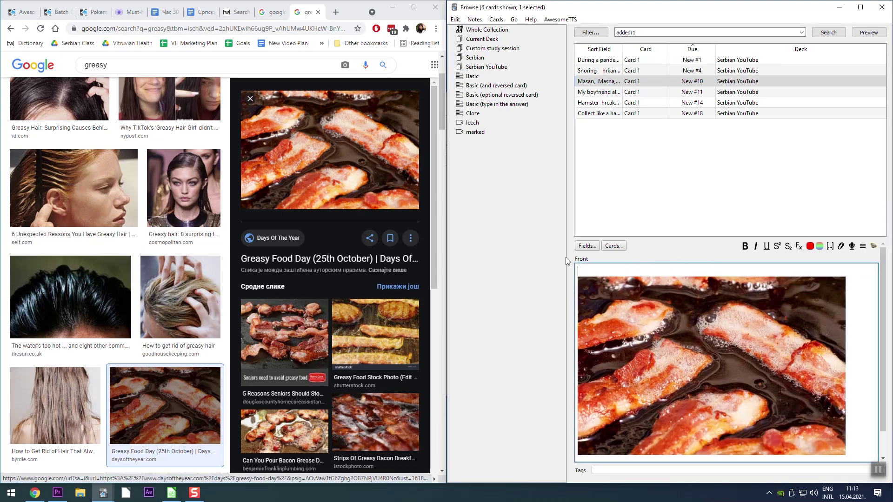
{"action": "scroll", "coordinate": [754, 315], "scroll_direction": "down", "scroll_amount": 1}
{"action": "scroll", "coordinate": [698, 326], "scroll_direction": "up", "scroll_amount": 1}
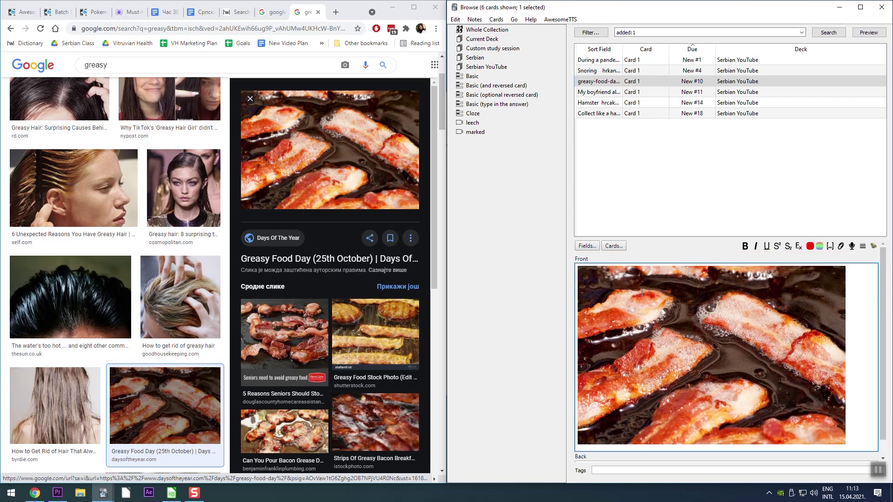
{"action": "scroll", "coordinate": [619, 337], "scroll_direction": "down", "scroll_amount": 1}
Review the Snoring, My boyfriend and Collect like a hamster cards, selecting the boyfriend front sentence
{"action": "left_click", "coordinate": [641, 70]}
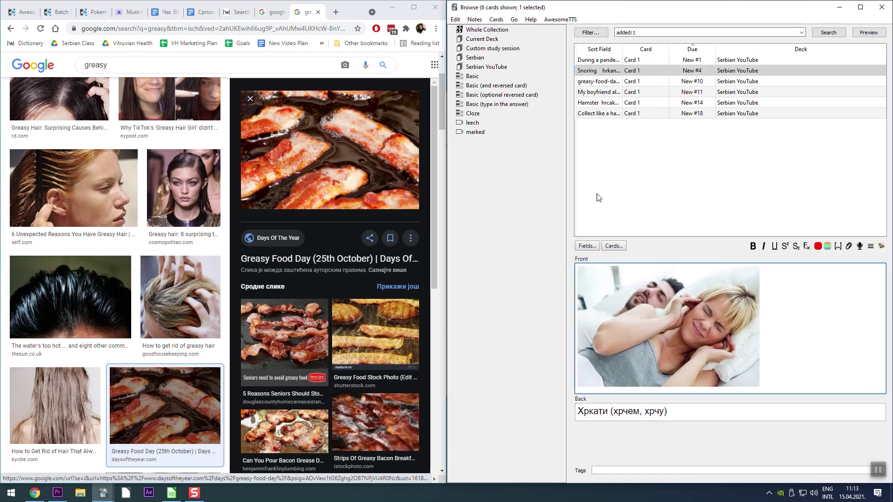
{"action": "left_click", "coordinate": [584, 81]}
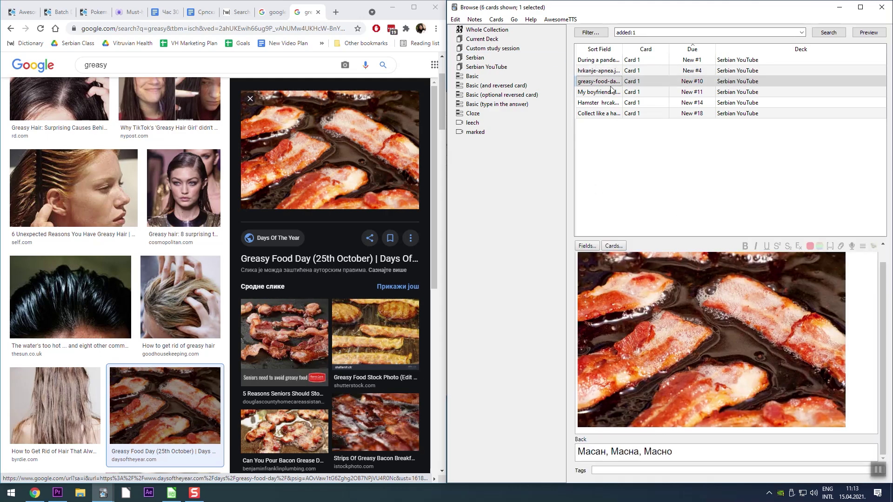
{"action": "left_click", "coordinate": [600, 92]}
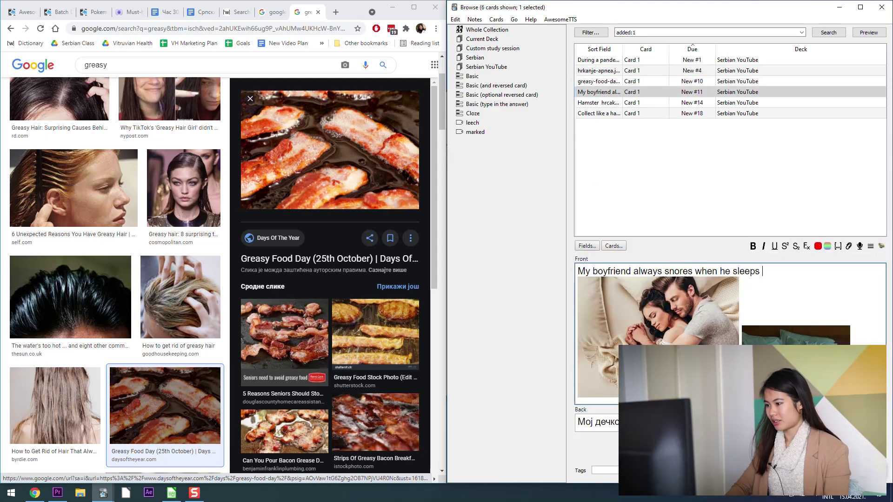
{"action": "key", "text": "ctrl+a"}
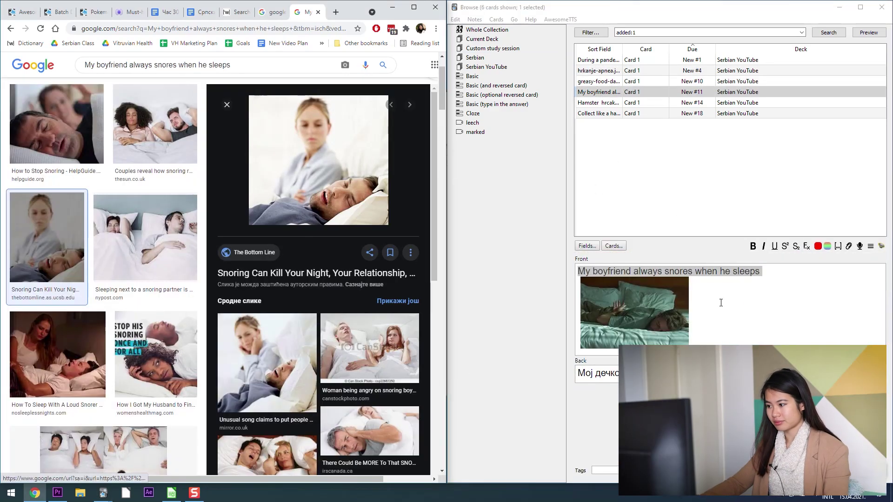
{"action": "key", "text": "ctrl+n"}
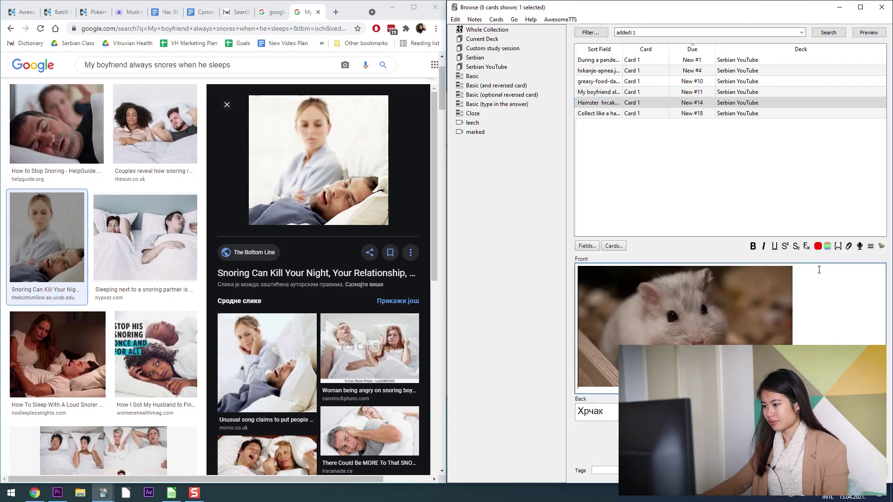
{"action": "left_click", "coordinate": [600, 113]}
{"action": "scroll", "coordinate": [219, 279], "scroll_direction": "down", "scroll_amount": 5}
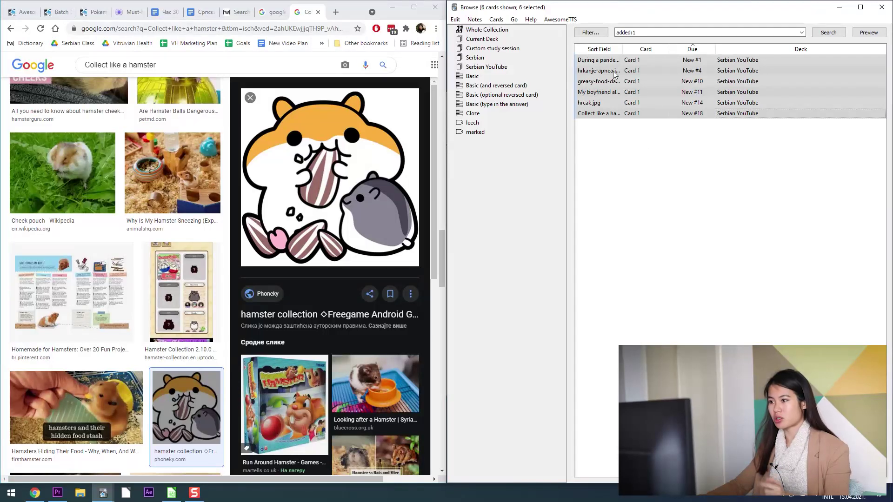
Use AwesomeTTS to add Serbian (sr) Google Translate audio at speed 1.3 to all six Backs
{"action": "left_click", "coordinate": [456, 19]}
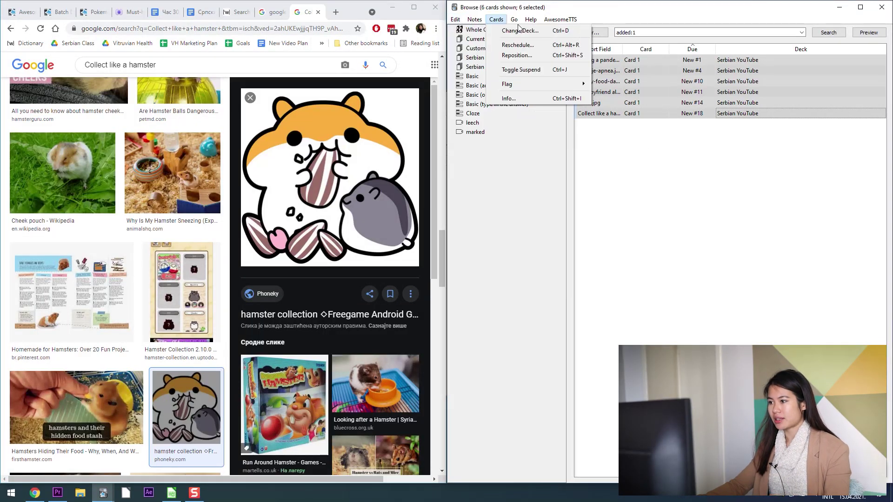
{"action": "mouse_move", "coordinate": [562, 21]}
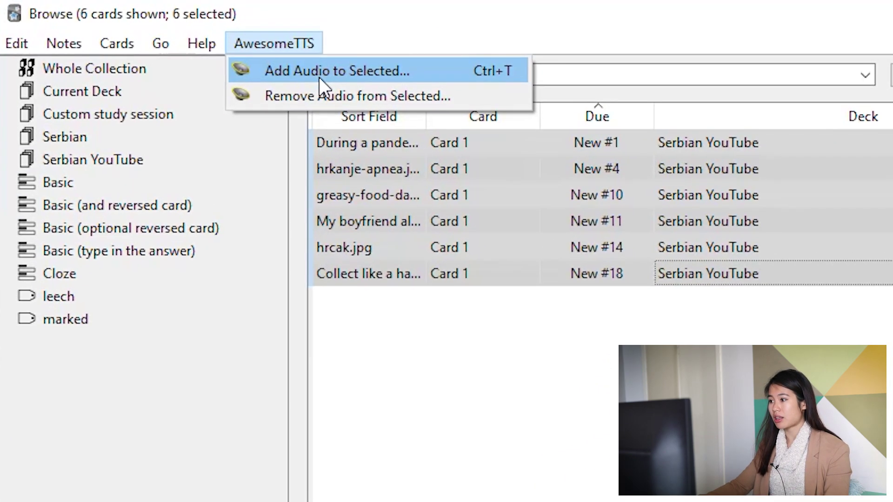
{"action": "left_click", "coordinate": [391, 77]}
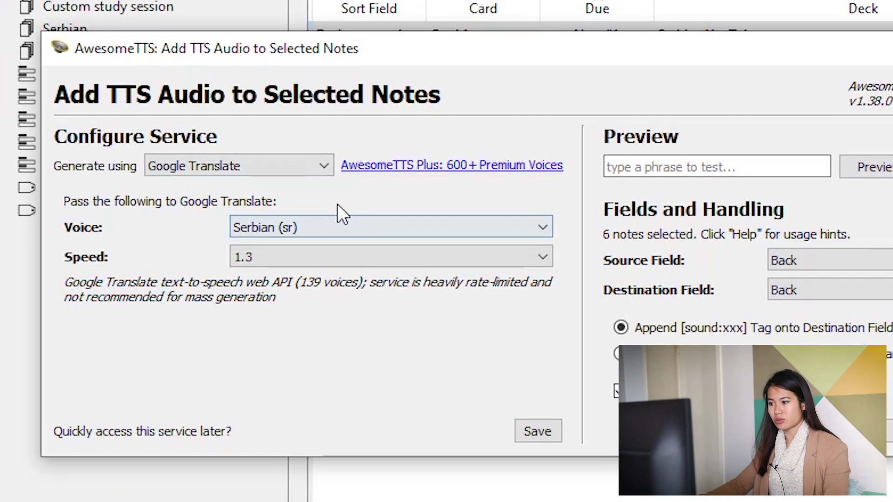
{"action": "left_click", "coordinate": [281, 333]}
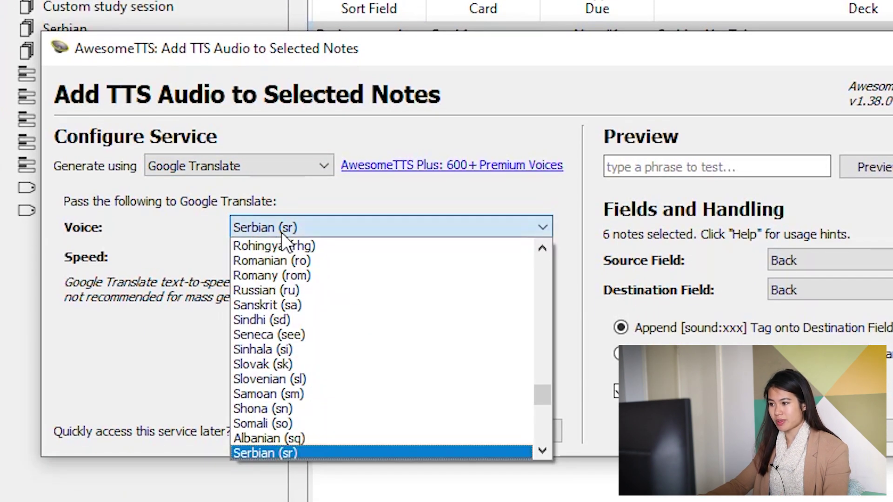
{"action": "left_click", "coordinate": [281, 233]}
{"action": "left_click", "coordinate": [302, 256]}
{"action": "left_click", "coordinate": [313, 334]}
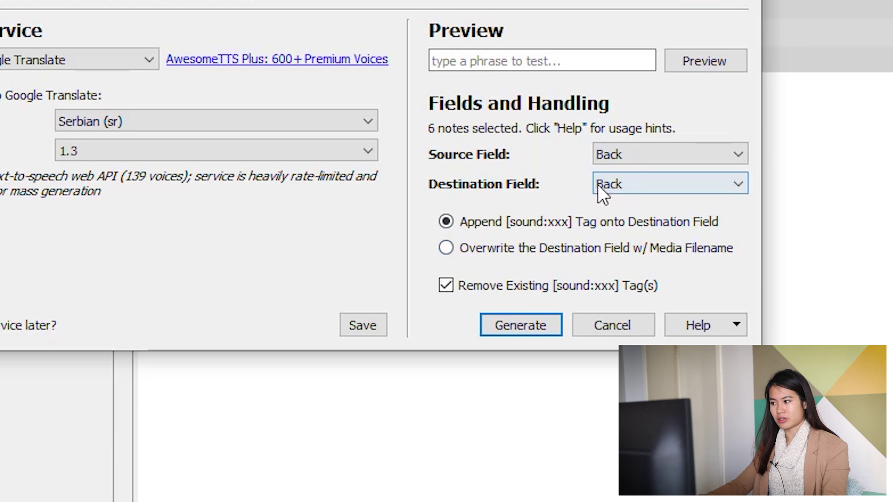
{"action": "left_click", "coordinate": [512, 332]}
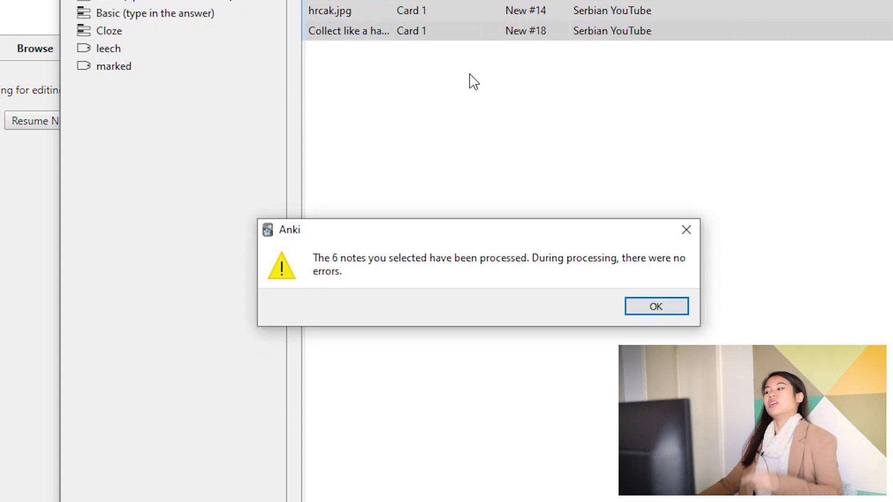
{"action": "left_click", "coordinate": [677, 306]}
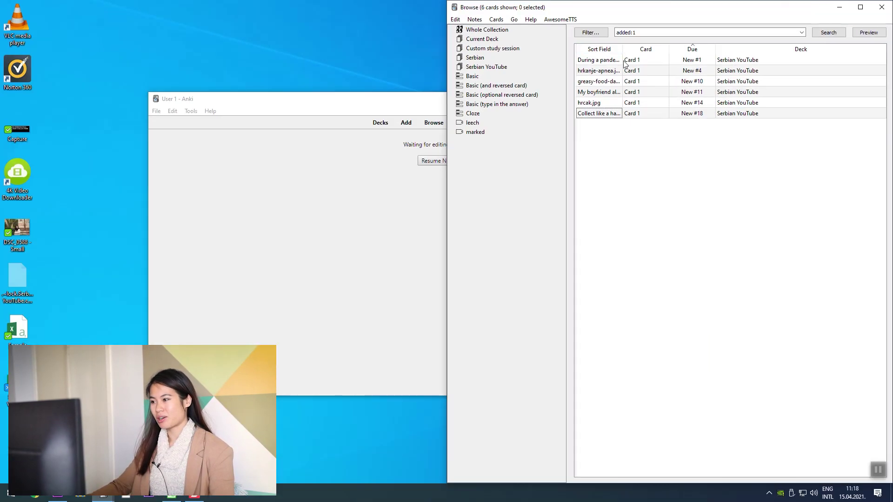
Check the new sound tag in the pandemic toilet paper card's Back field
{"action": "left_click", "coordinate": [594, 62]}
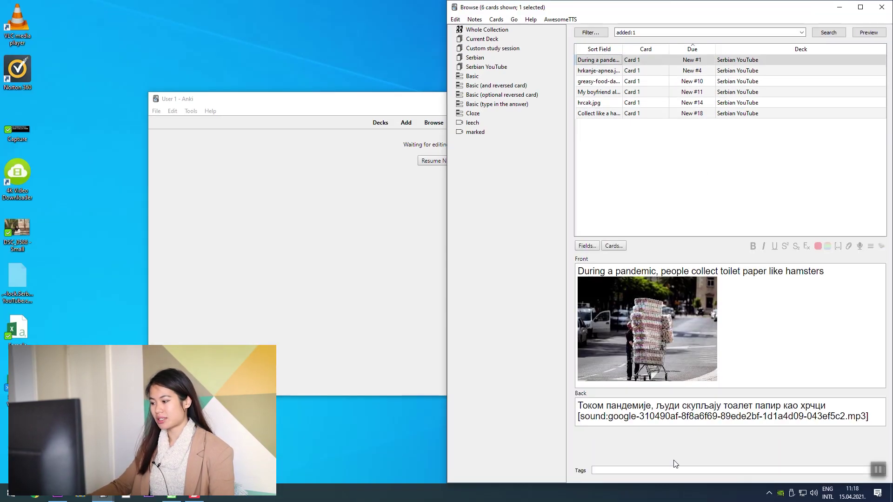
{"action": "left_click", "coordinate": [876, 417]}
{"action": "left_click", "coordinate": [577, 418], "text": "shift"}
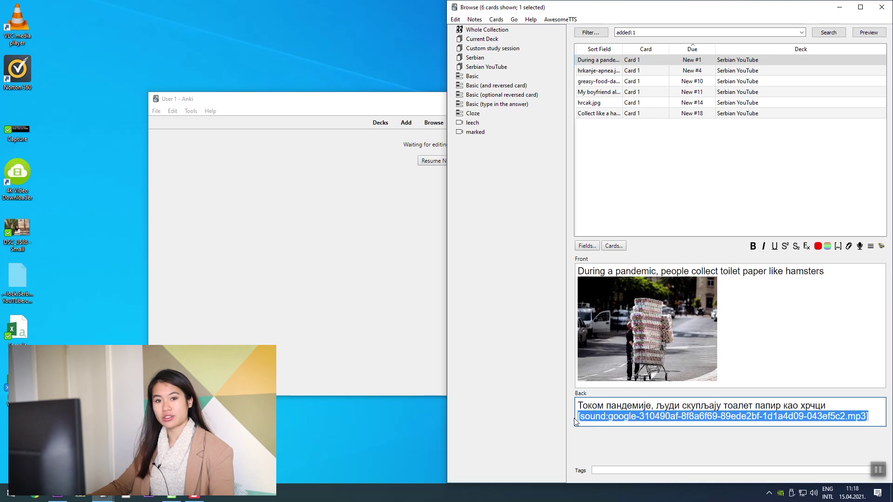
Preview the cards, revealing each Serbian answer, then close the preview and card browser
{"action": "key", "text": "ctrl+shift+p"}
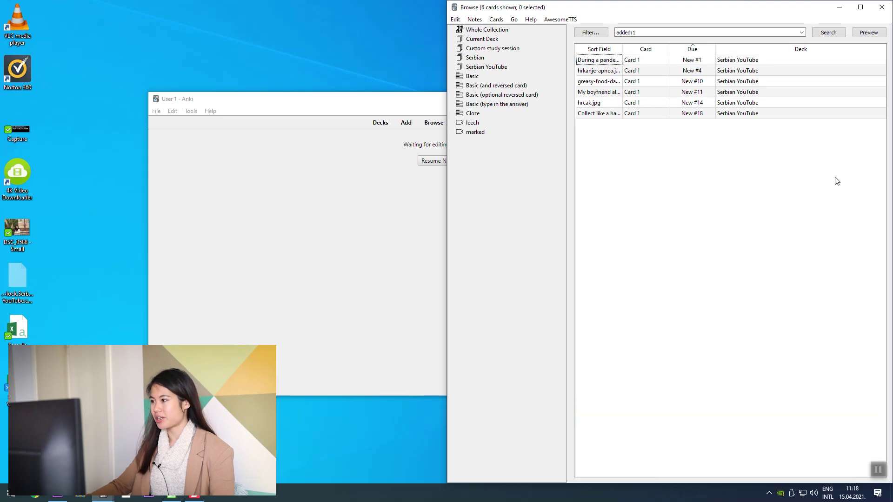
{"action": "left_click_drag", "start_coordinate": [549, 47], "coordinate": [480, 125]}
{"action": "left_click", "coordinate": [582, 363]}
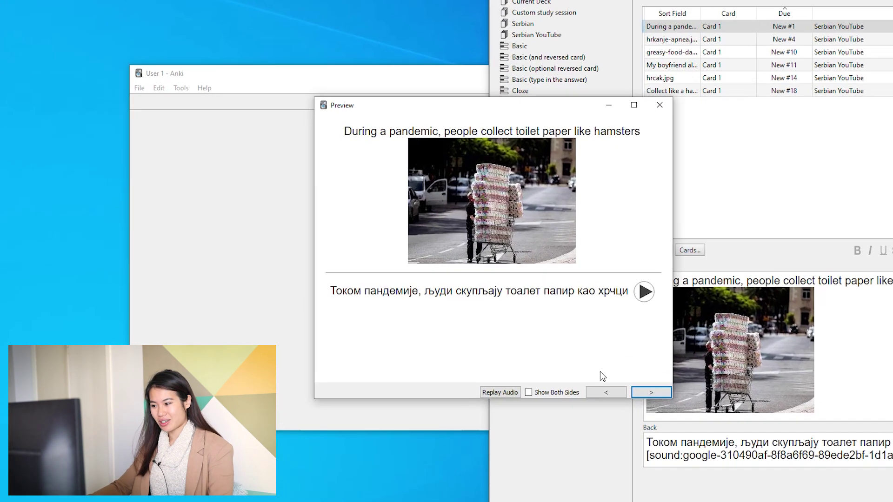
{"action": "left_click", "coordinate": [582, 364]}
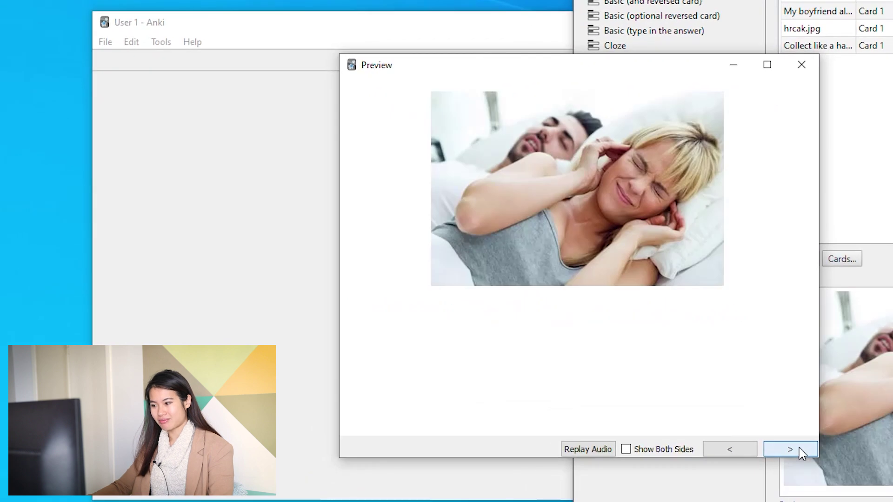
{"action": "left_click", "coordinate": [800, 453]}
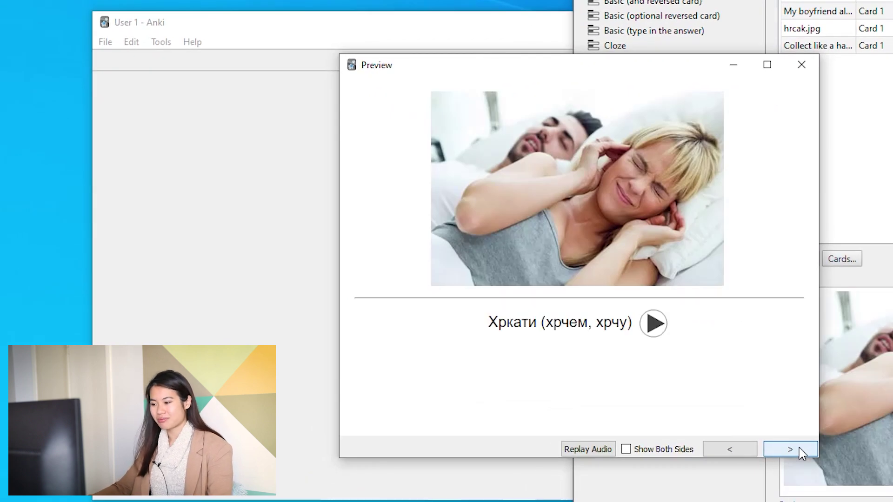
{"action": "left_click", "coordinate": [800, 454]}
{"action": "left_click", "coordinate": [800, 454]}
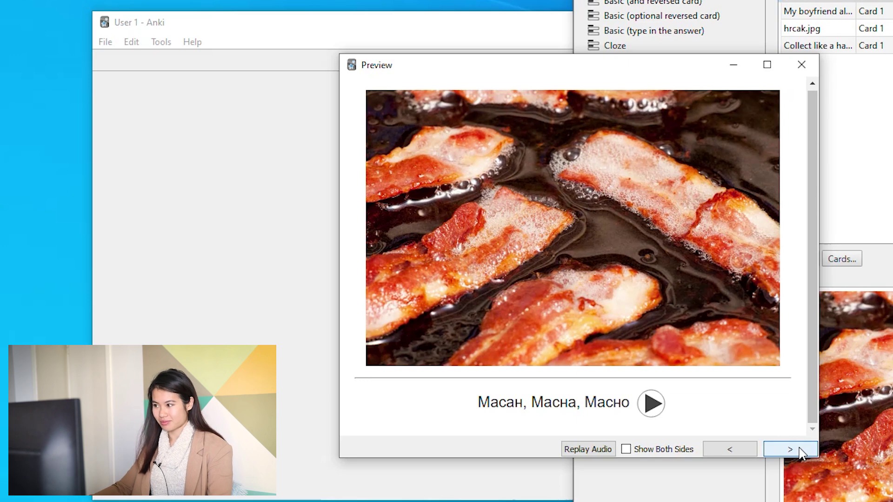
{"action": "left_click", "coordinate": [800, 453]}
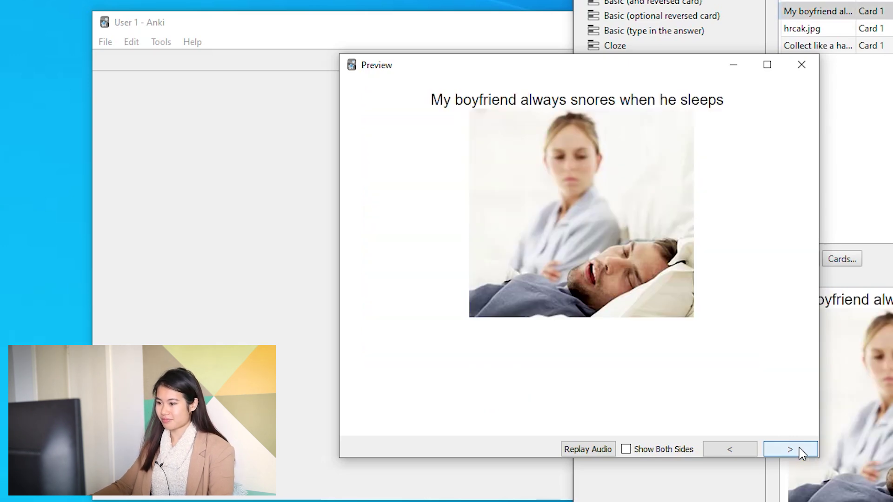
{"action": "left_click", "coordinate": [800, 454]}
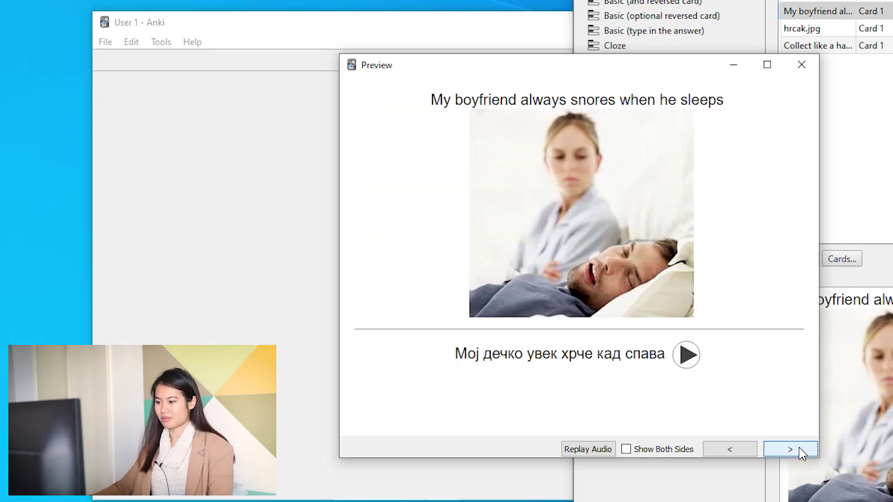
{"action": "key", "text": "Escape"}
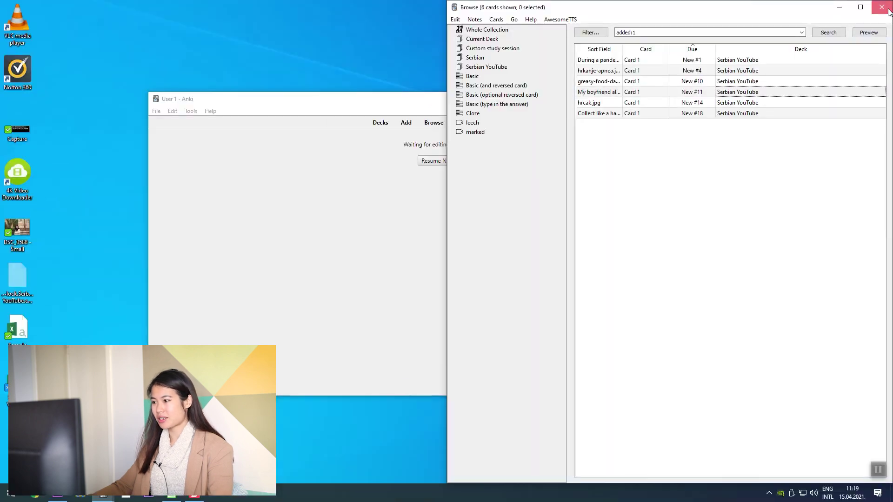
{"action": "left_click", "coordinate": [888, 11]}
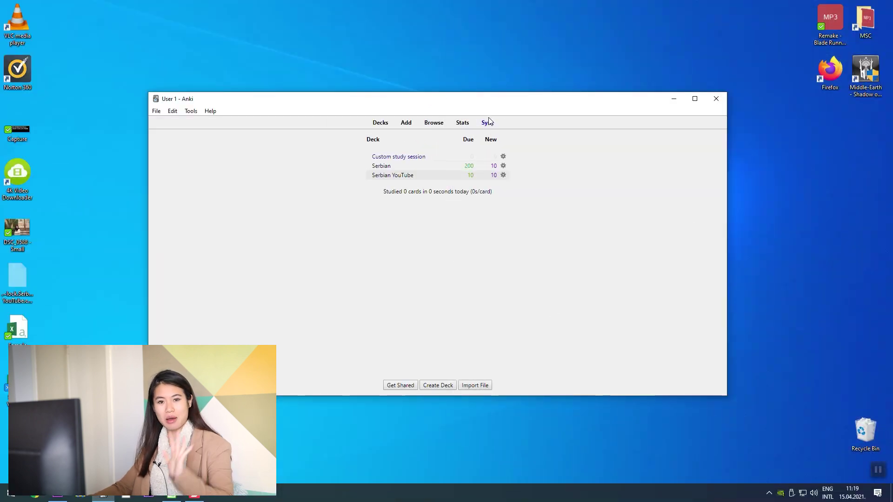